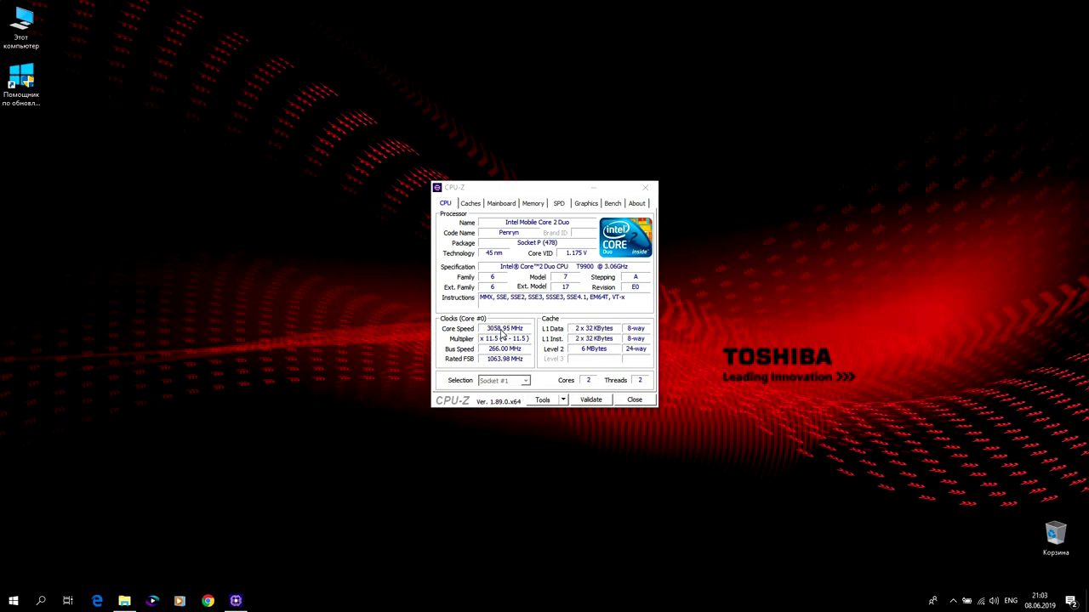
- Examine the processor cache, mainboard and memory information of the laptop
left_click(472, 204)
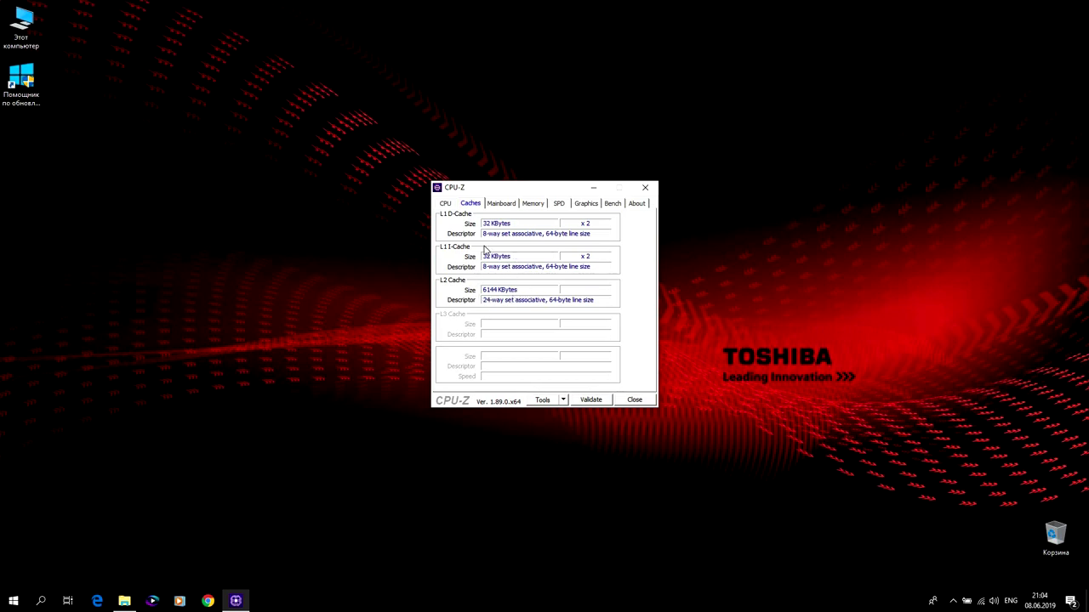
left_click(501, 204)
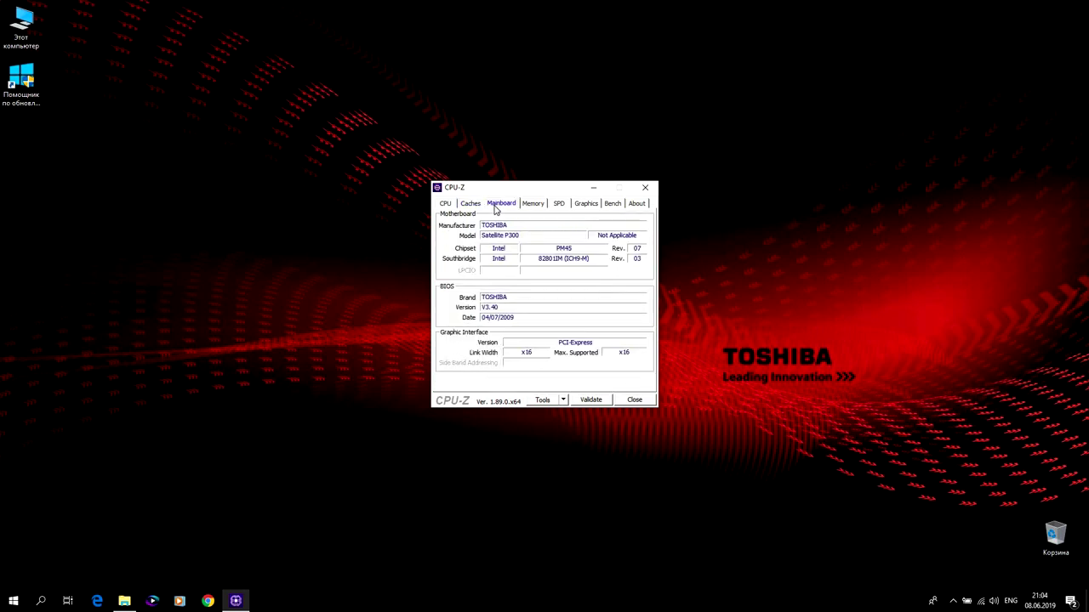
left_click(528, 205)
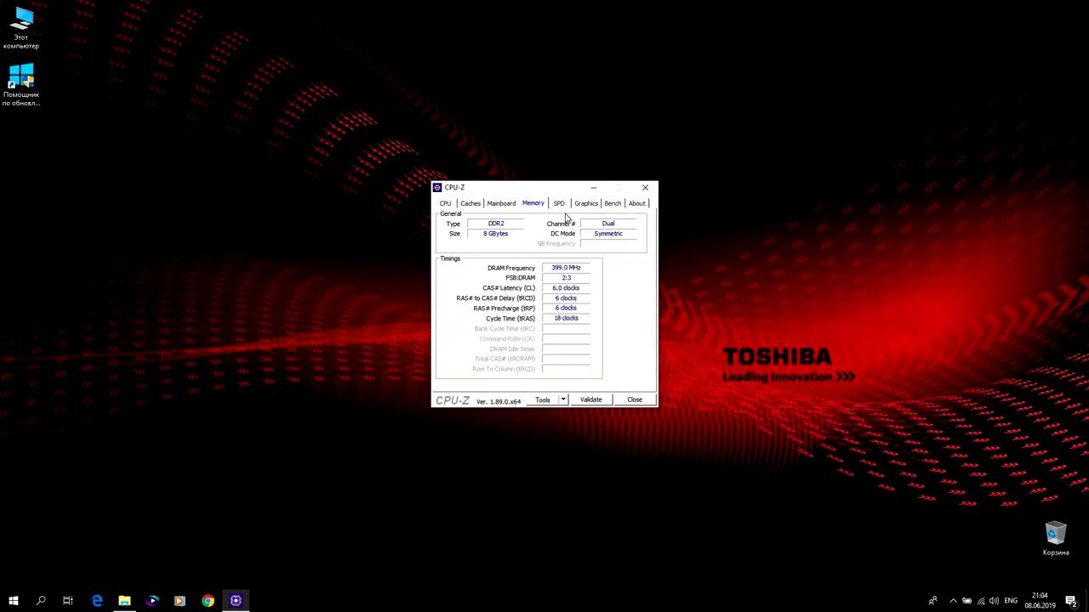
- Examine the SPD data of the memory module in Slot #2, plus the graphics and benchmark pages
left_click(560, 206)
left_click(482, 226)
left_click(474, 245)
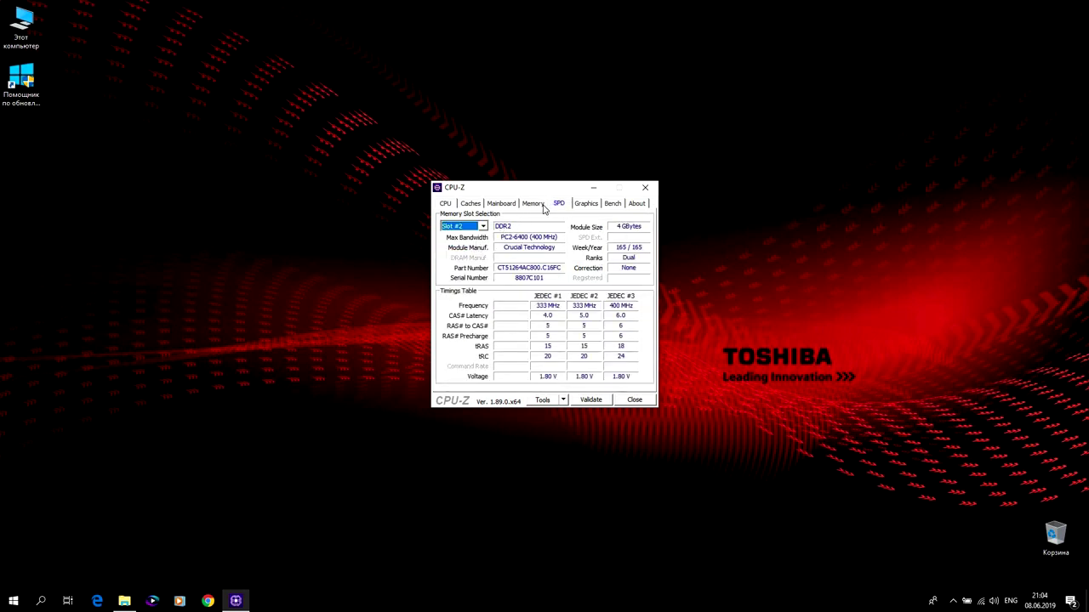
left_click(583, 206)
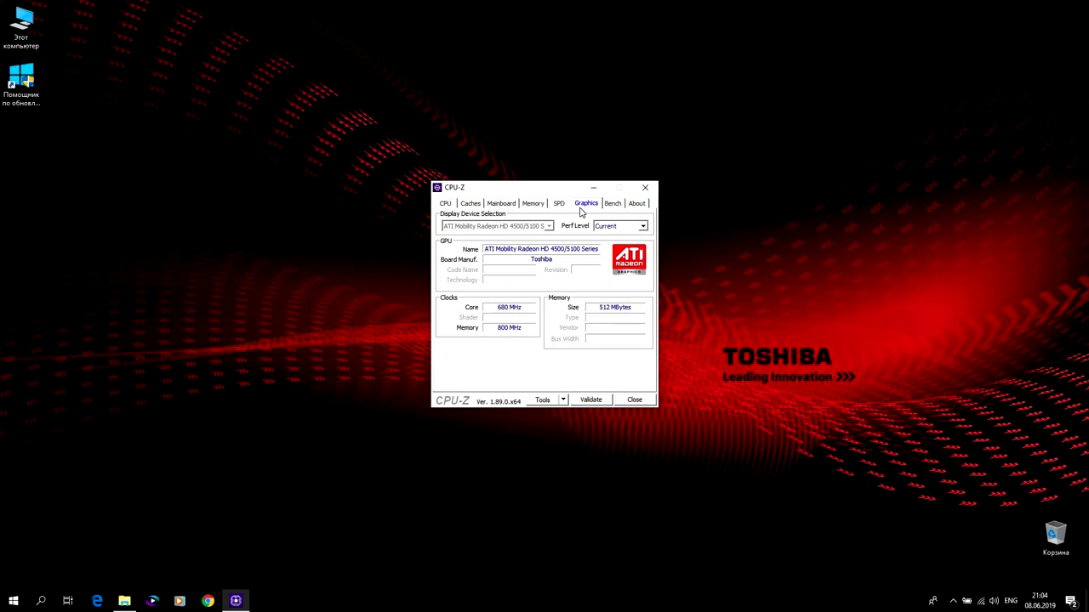
left_click(607, 207)
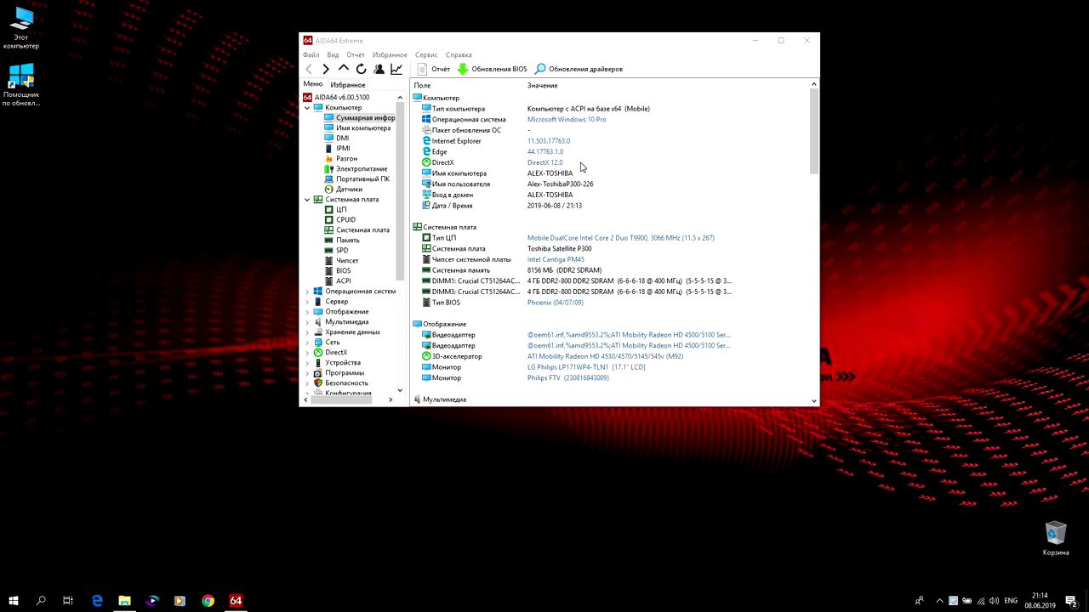
- Switch to AIDA64 Extreme and read through the computer's whole summary, from system board and display to storage, network, peripherals and DMI
scroll(582, 167, "down", 7)
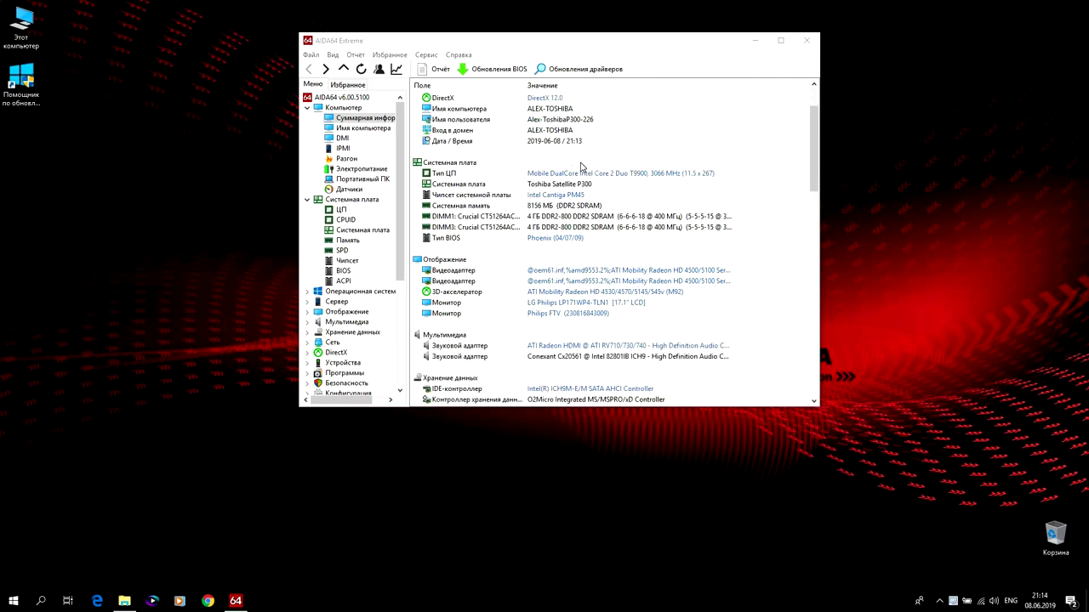
scroll(582, 167, "down", 1)
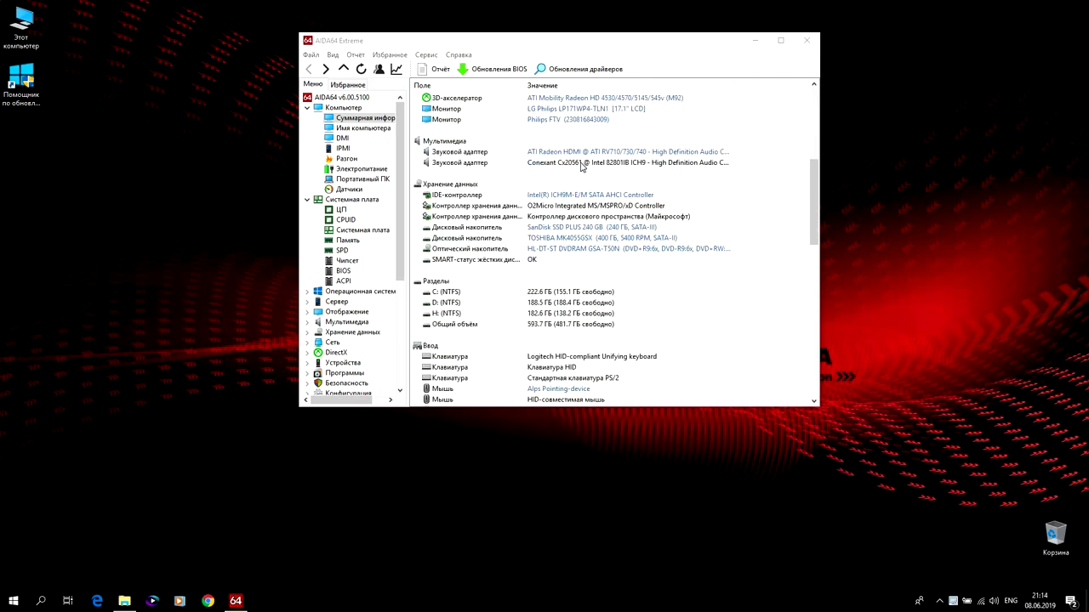
scroll(582, 166, "down", 12)
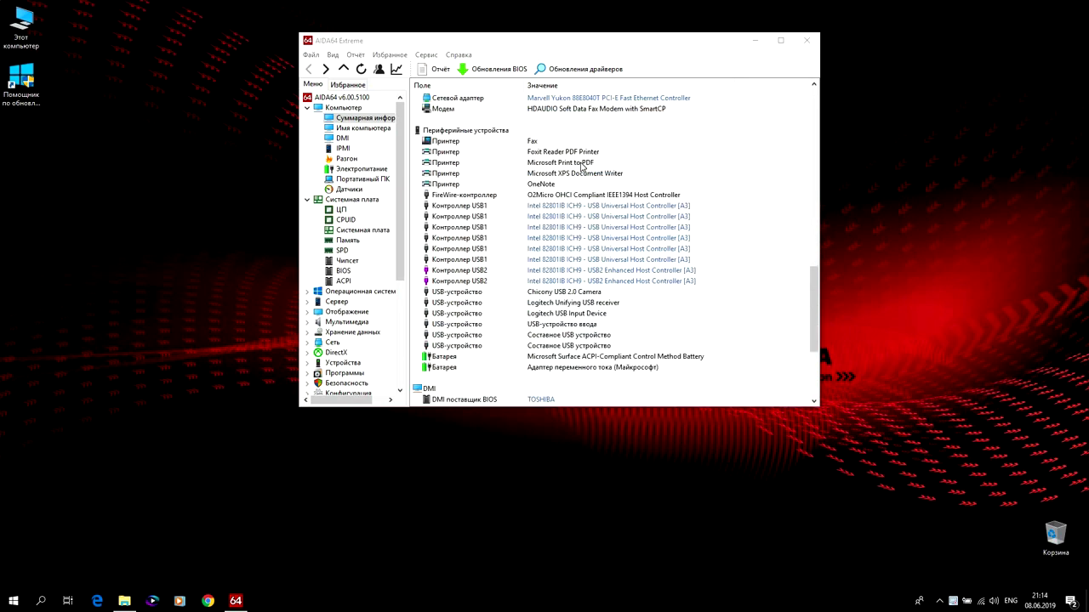
scroll(582, 167, "up", 18)
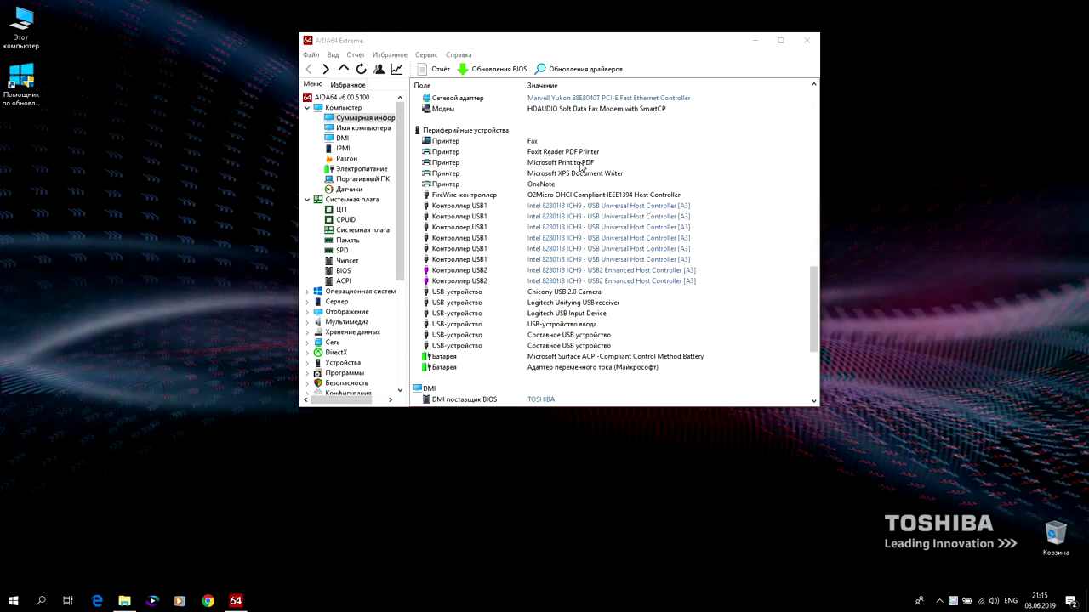
scroll(581, 167, "up", 2)
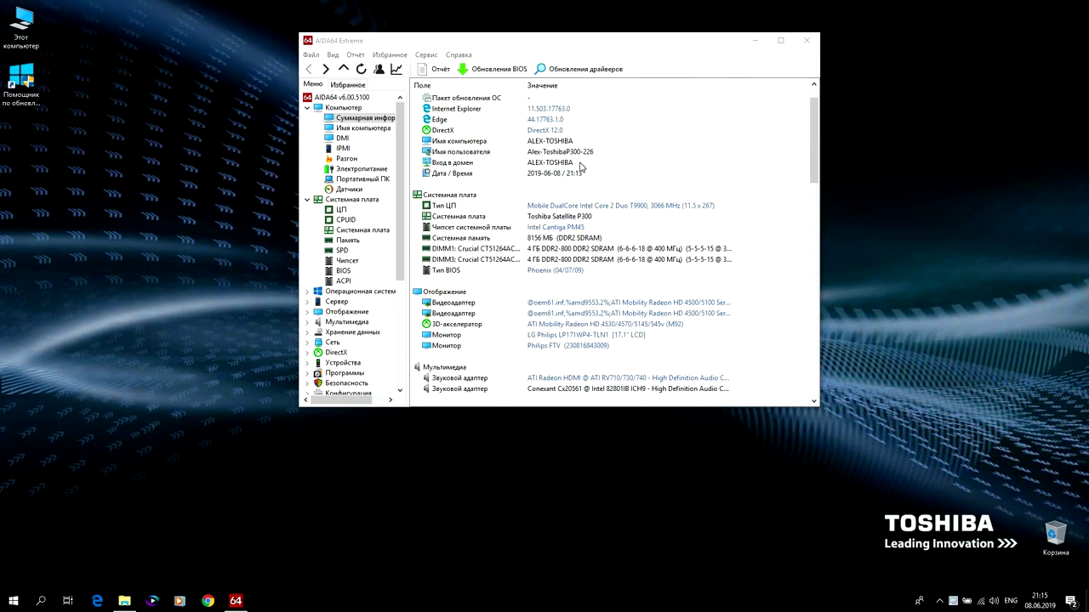
scroll(582, 167, "down", 2)
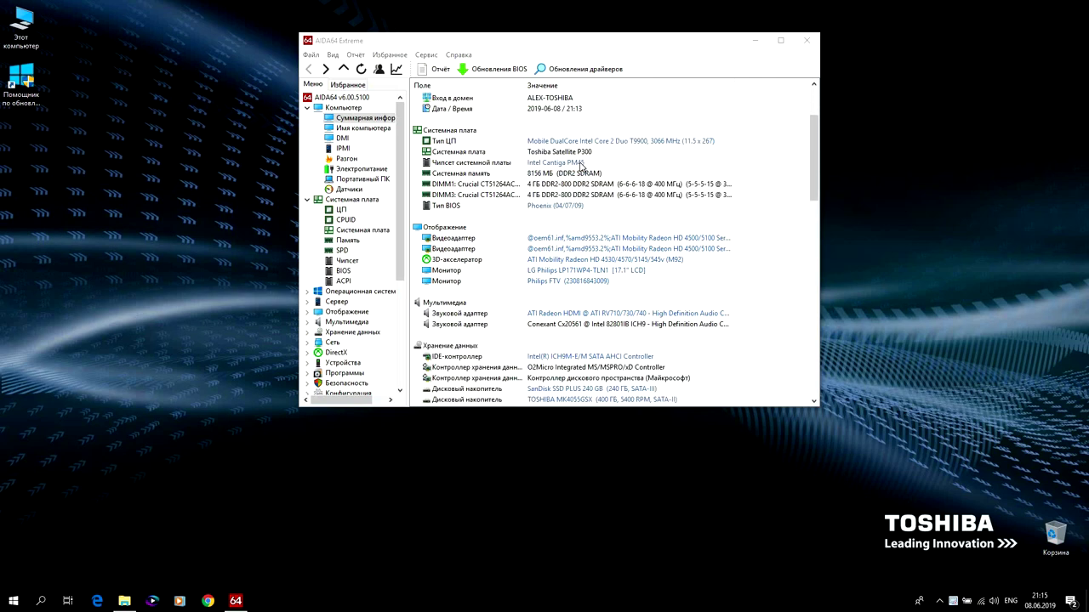
scroll(582, 167, "down", 4)
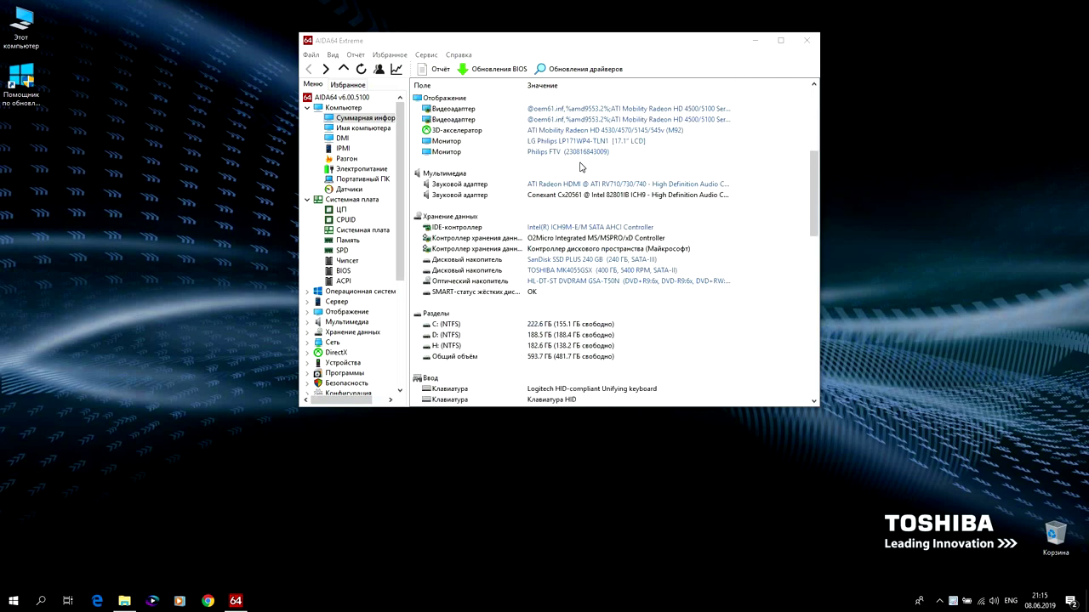
scroll(582, 167, "down", 1)
scroll(582, 167, "down", 11)
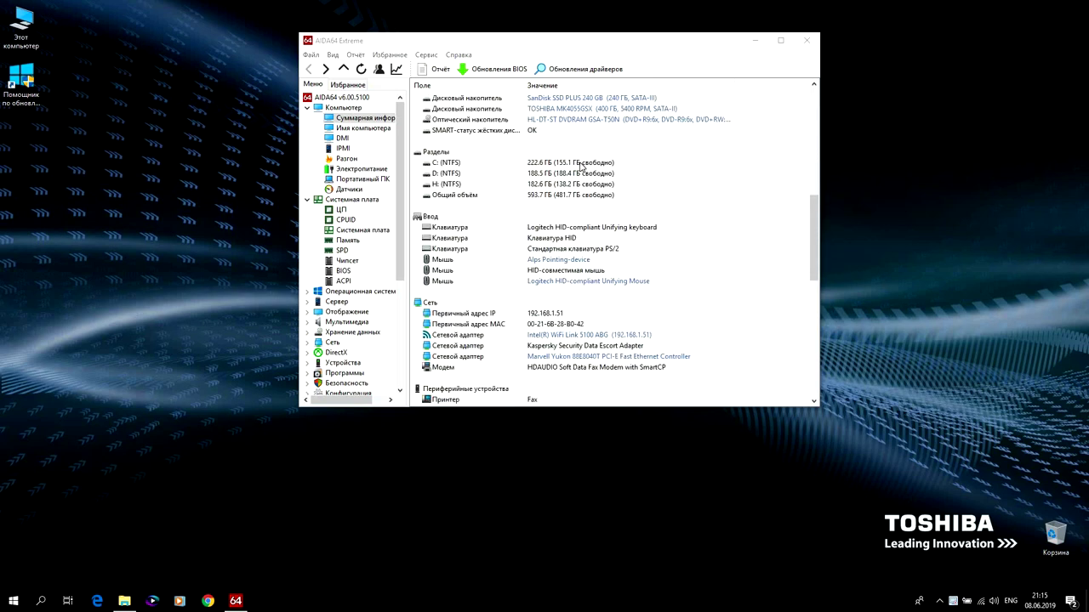
scroll(581, 167, "down", 6)
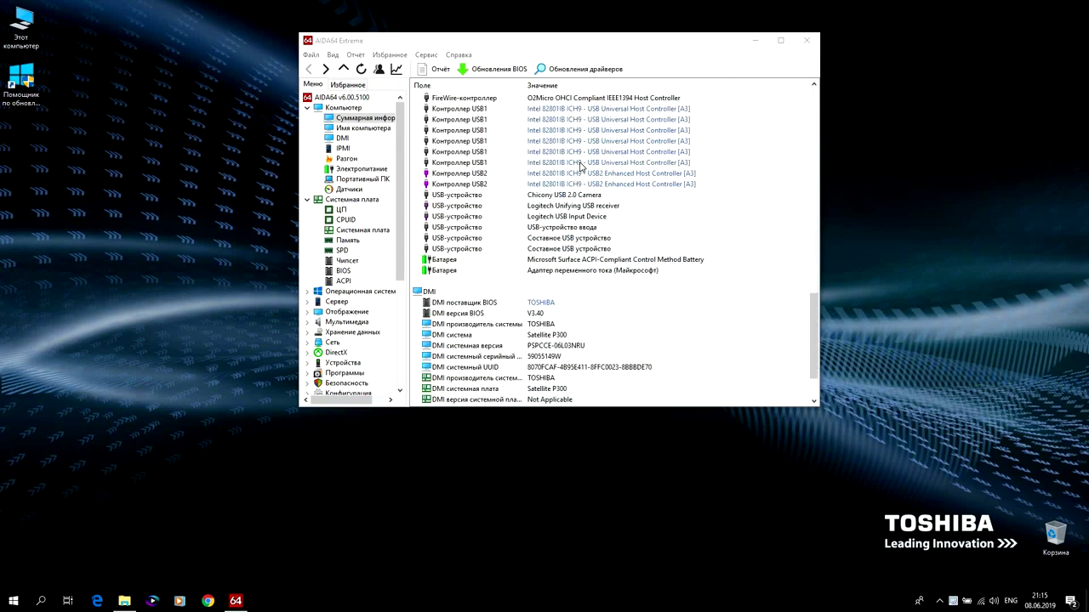
scroll(582, 167, "up", 12)
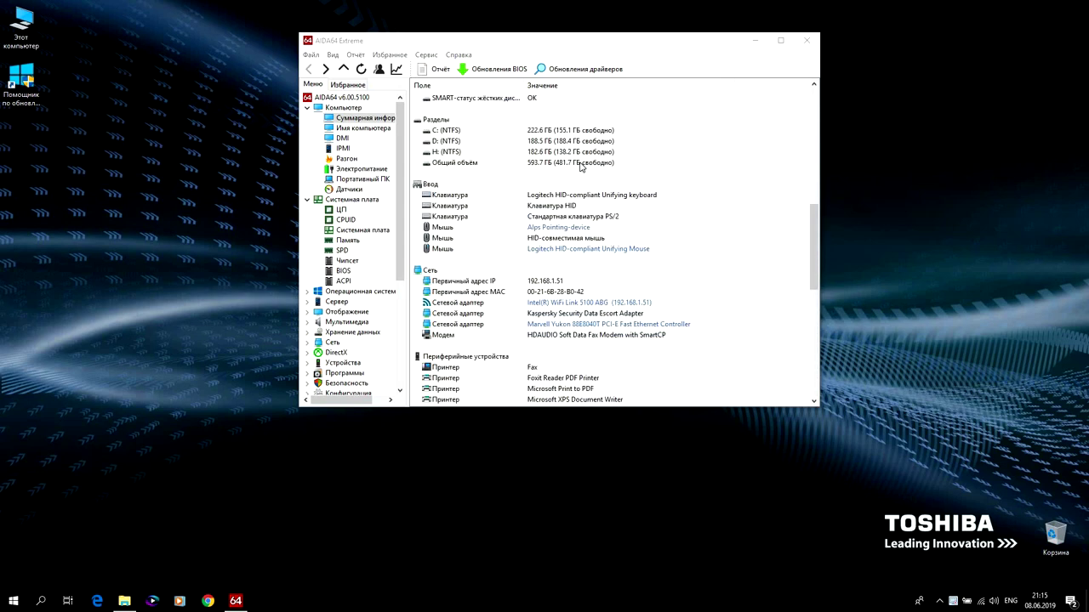
scroll(582, 166, "up", 9)
scroll(582, 167, "up", 4)
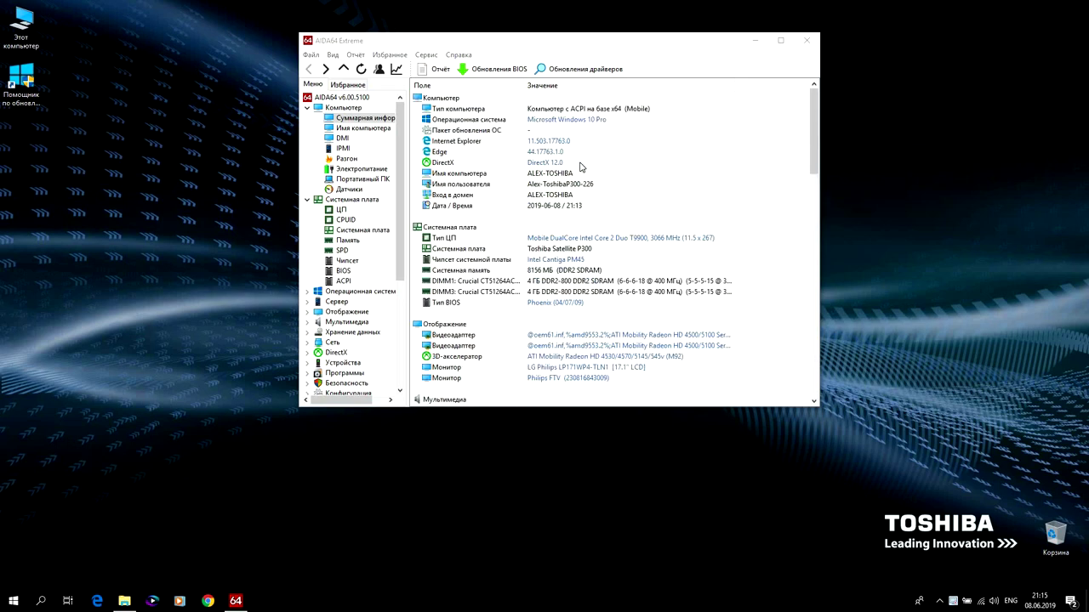
- Examine the portable PC's Centrino platform compatibility and the sensor readings for temperatures, fans and voltages
left_click(366, 179)
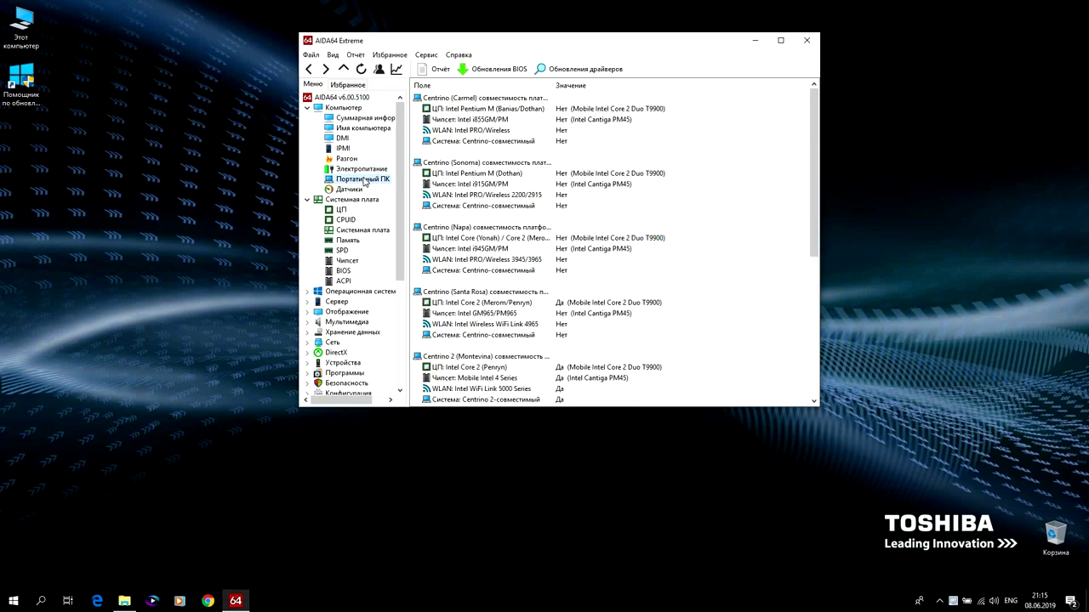
scroll(613, 196, "down", 1)
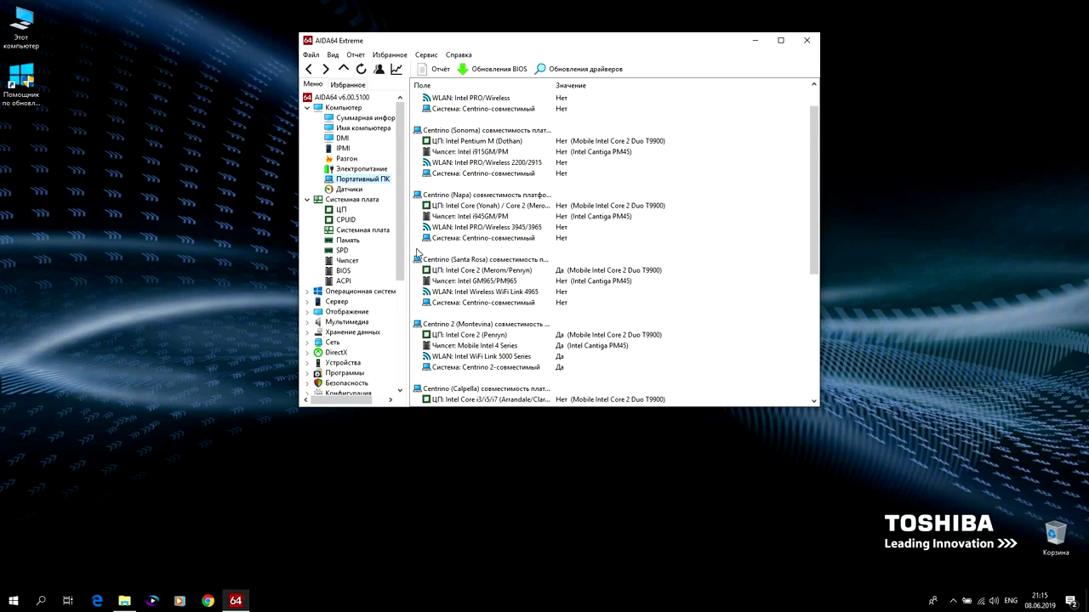
left_click(347, 190)
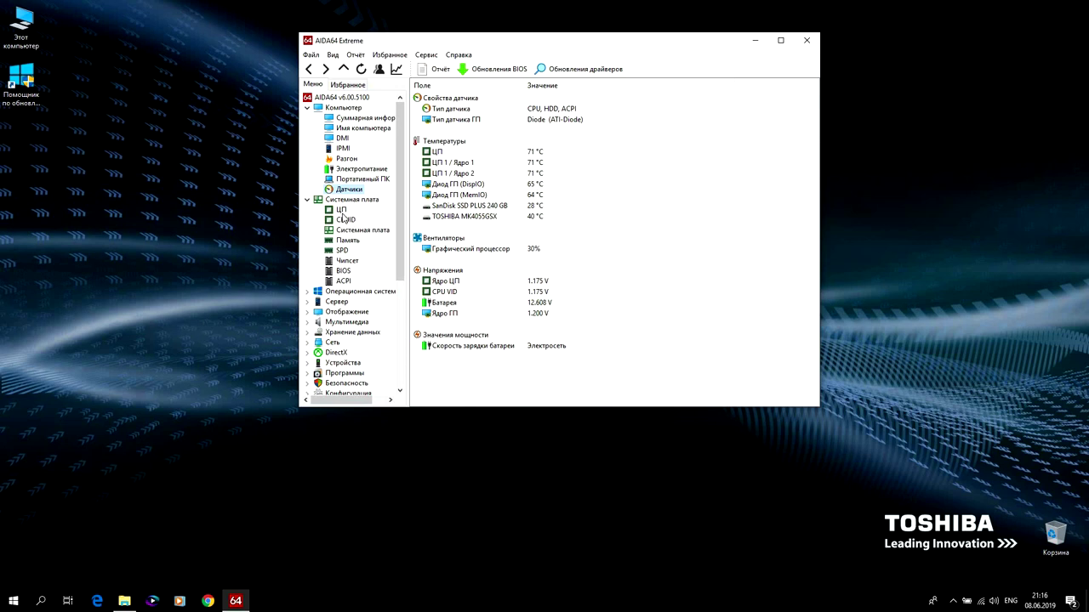
- Examine the CPU properties and read through the CPUID list of instruction sets, security, power and processor features
left_click(341, 209)
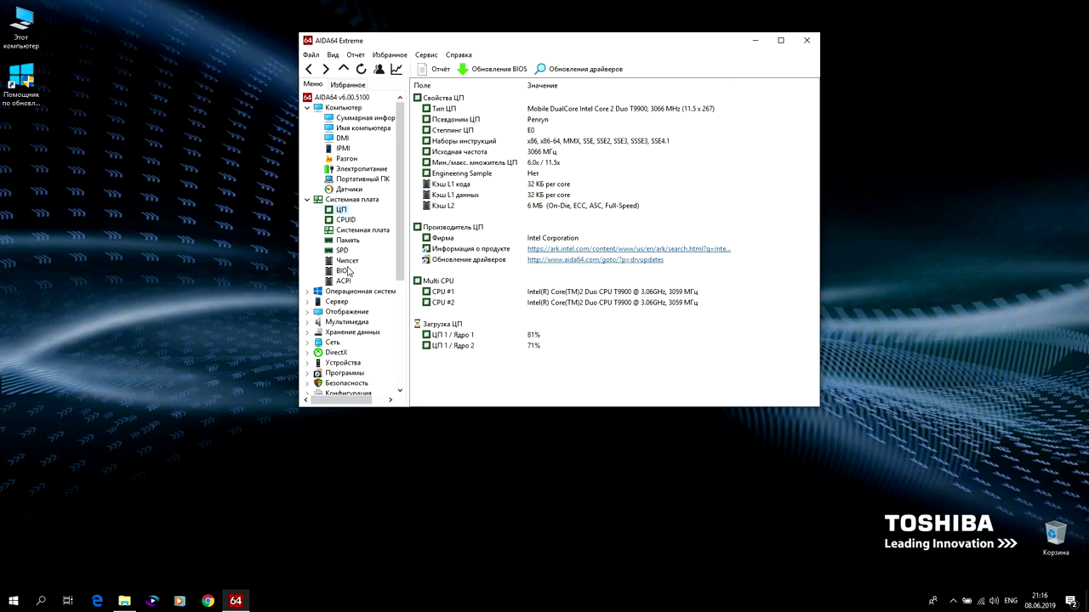
left_click(345, 220)
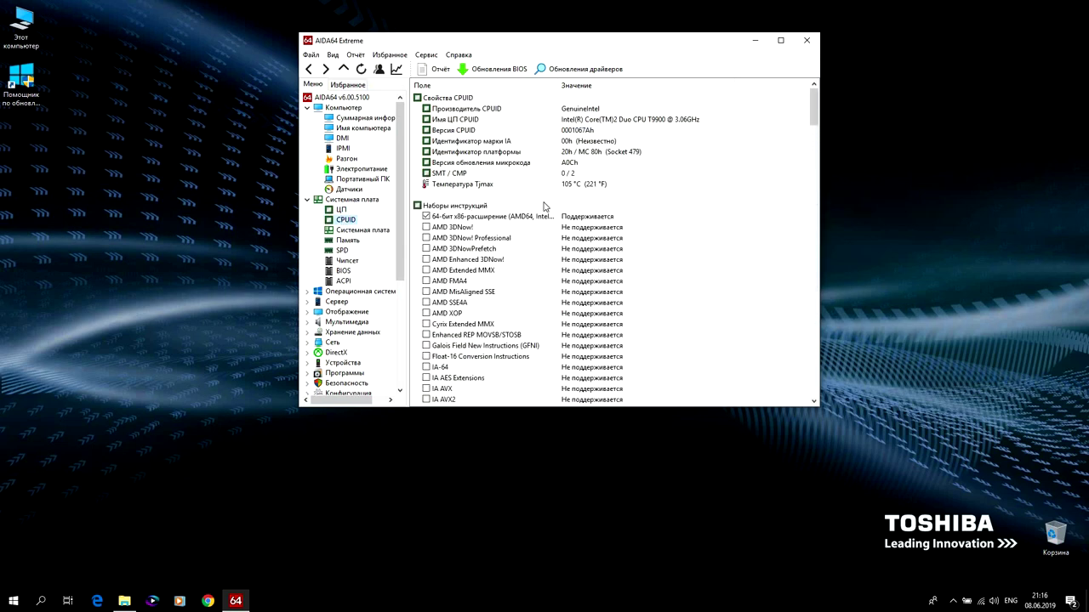
scroll(652, 221, "down", 9)
scroll(652, 222, "down", 15)
scroll(652, 222, "down", 10)
scroll(652, 220, "down", 6)
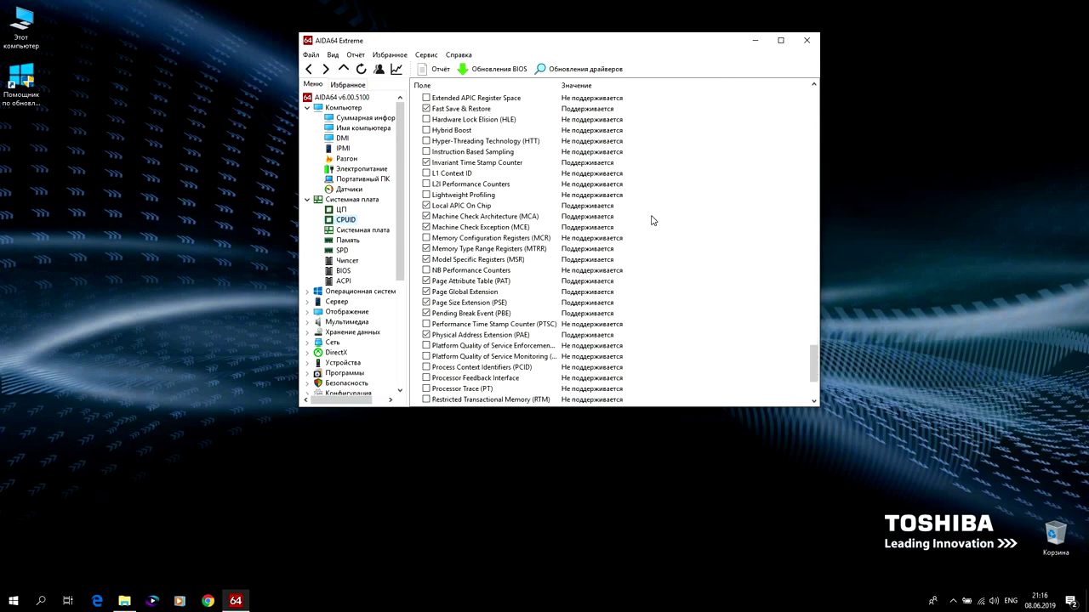
scroll(651, 220, "up", 15)
scroll(651, 220, "up", 20)
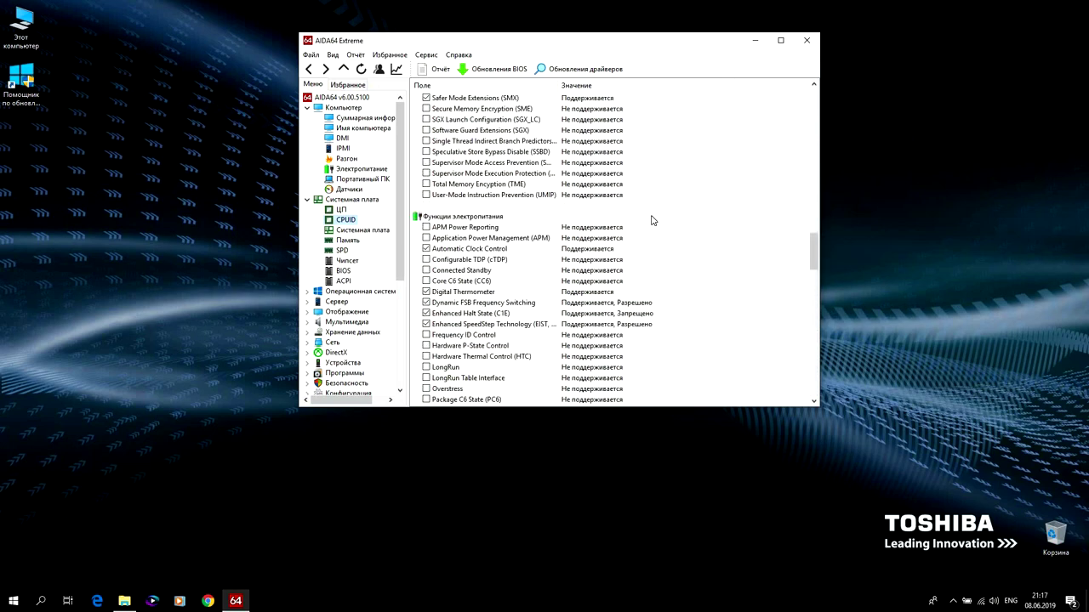
scroll(652, 220, "up", 5)
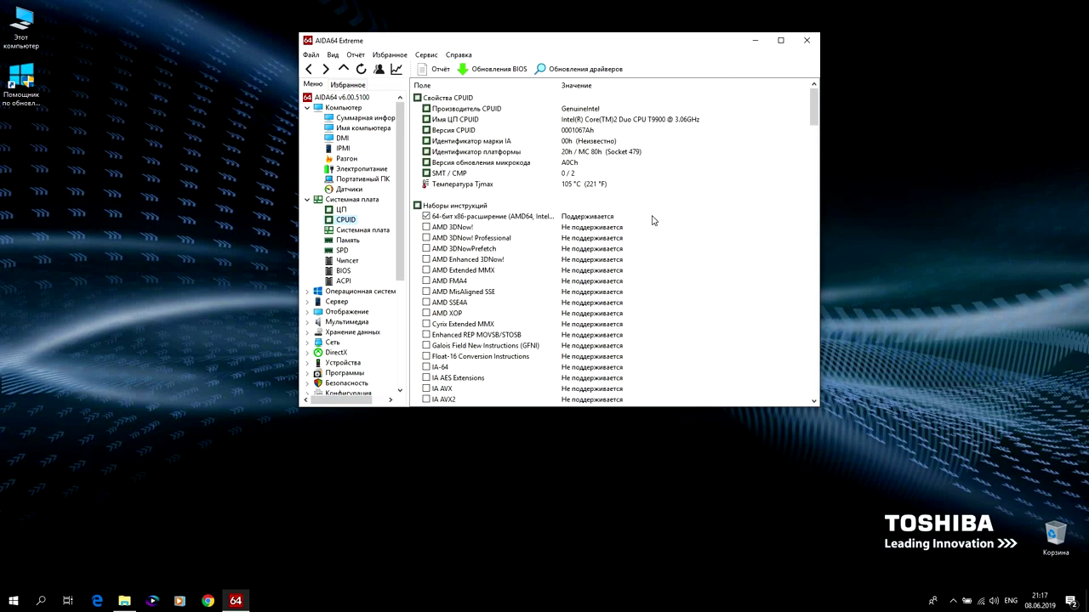
- Examine the system board bus and memory details, and the SPD data of the DIMM3 module
left_click(354, 232)
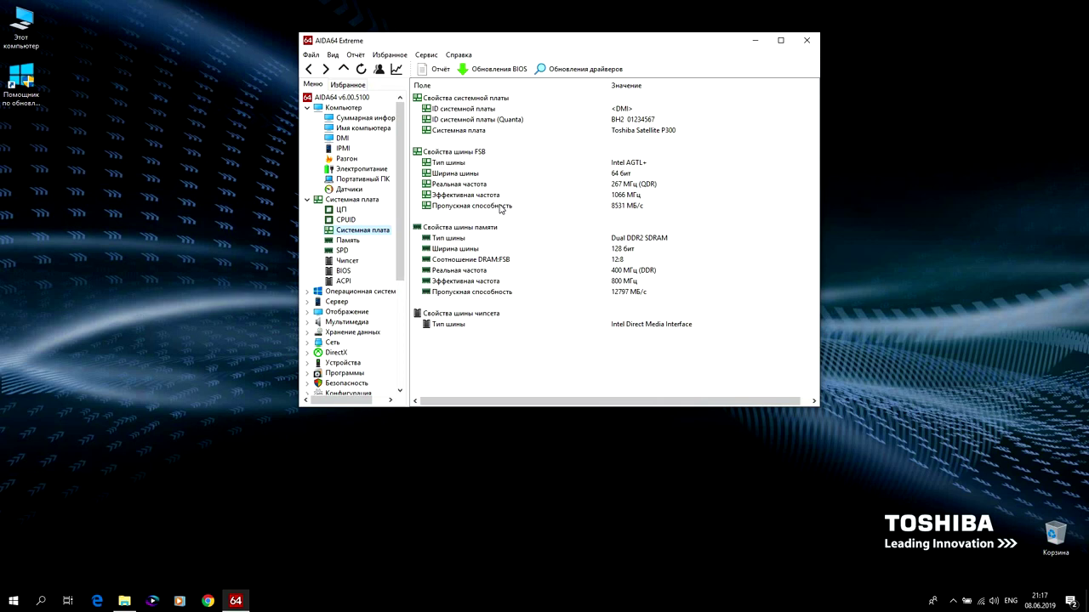
left_click(338, 241)
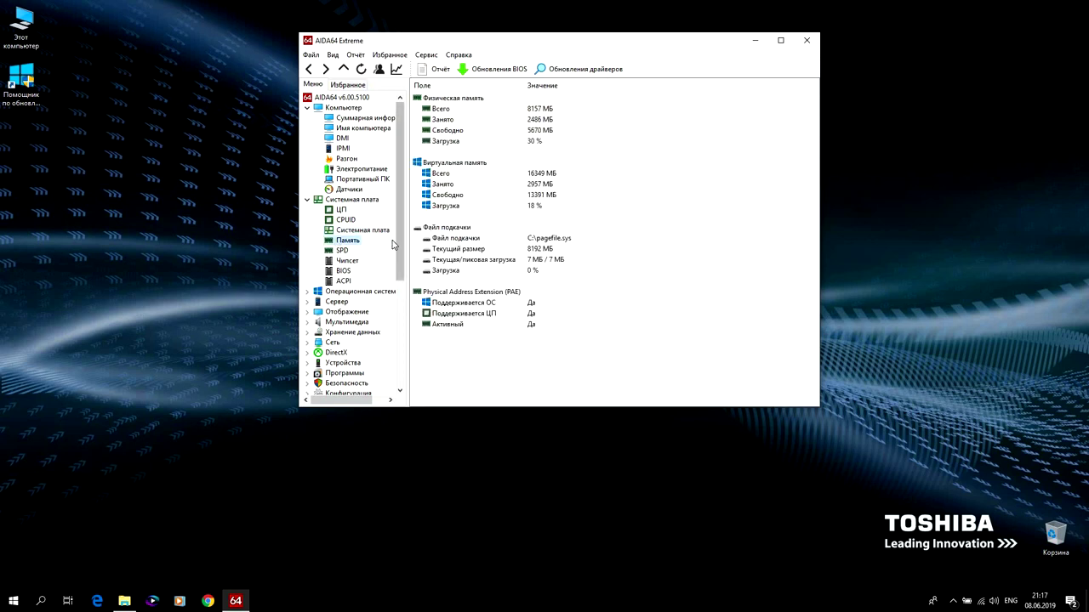
left_click(340, 252)
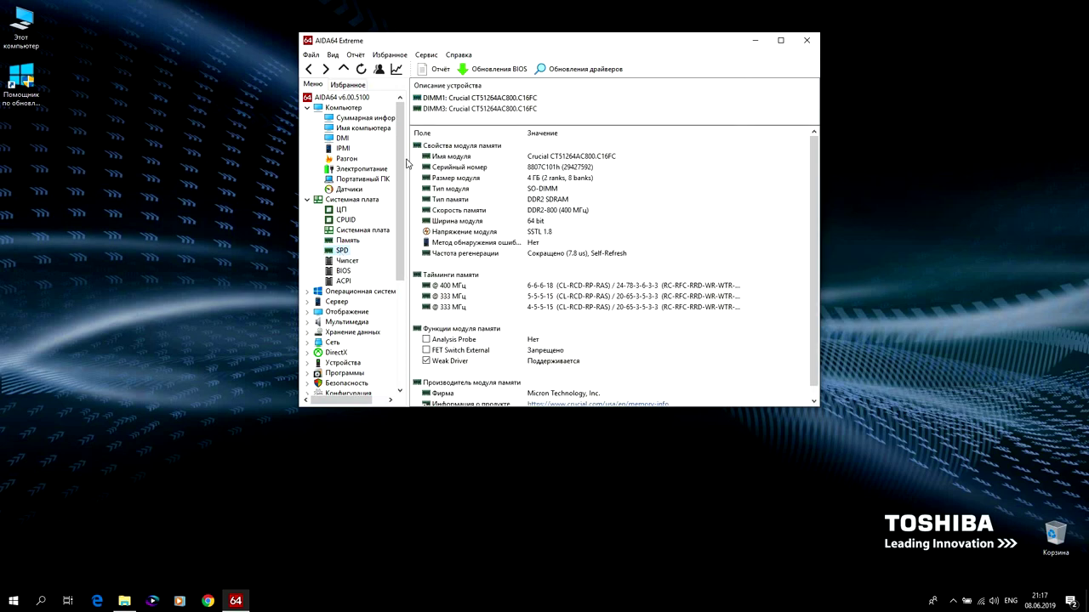
left_click(465, 110)
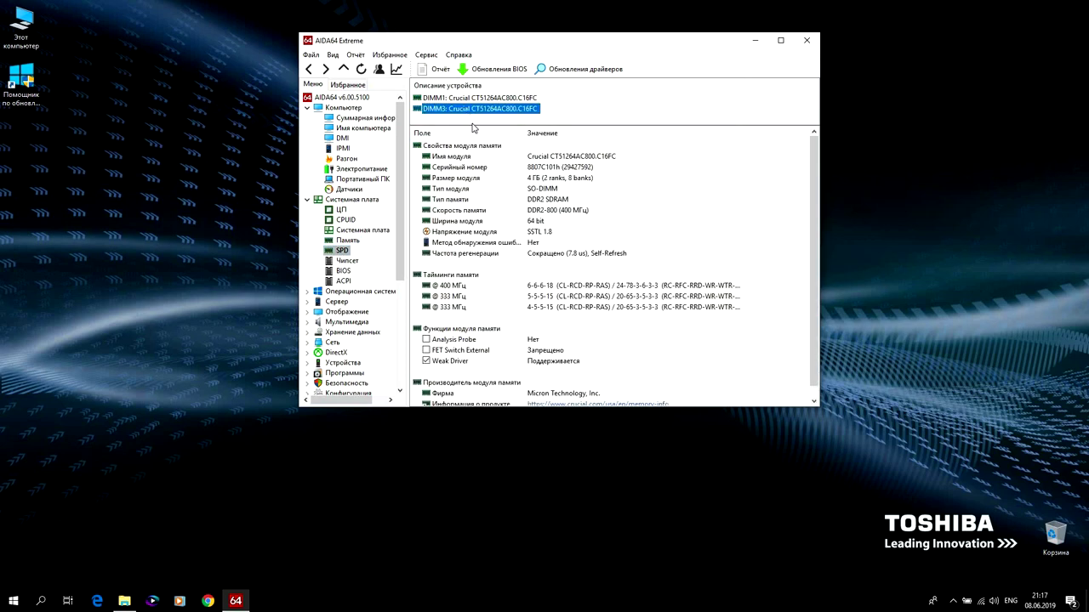
- Examine the chipset details of the north bridge Intel Cantiga PM45 and the south bridge Intel 82801IM ICH9M
left_click(344, 261)
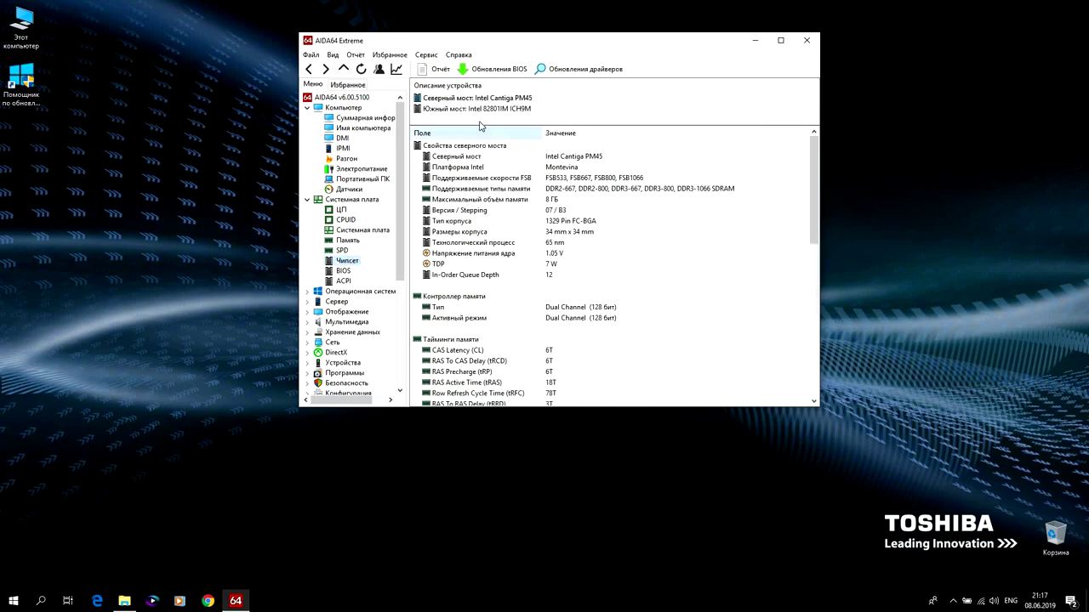
left_click(474, 99)
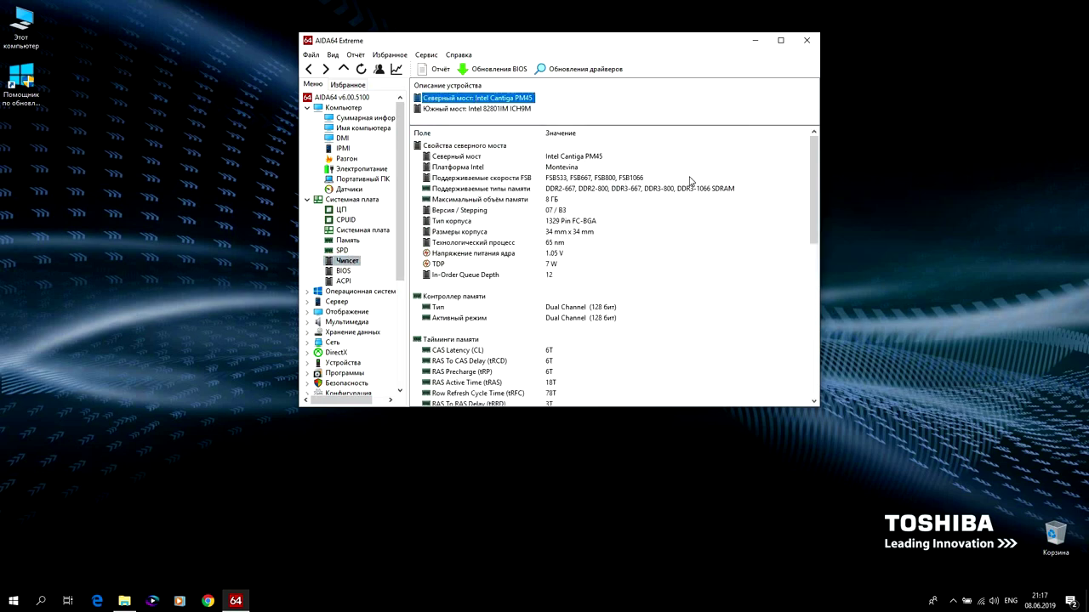
scroll(688, 206, "down", 12)
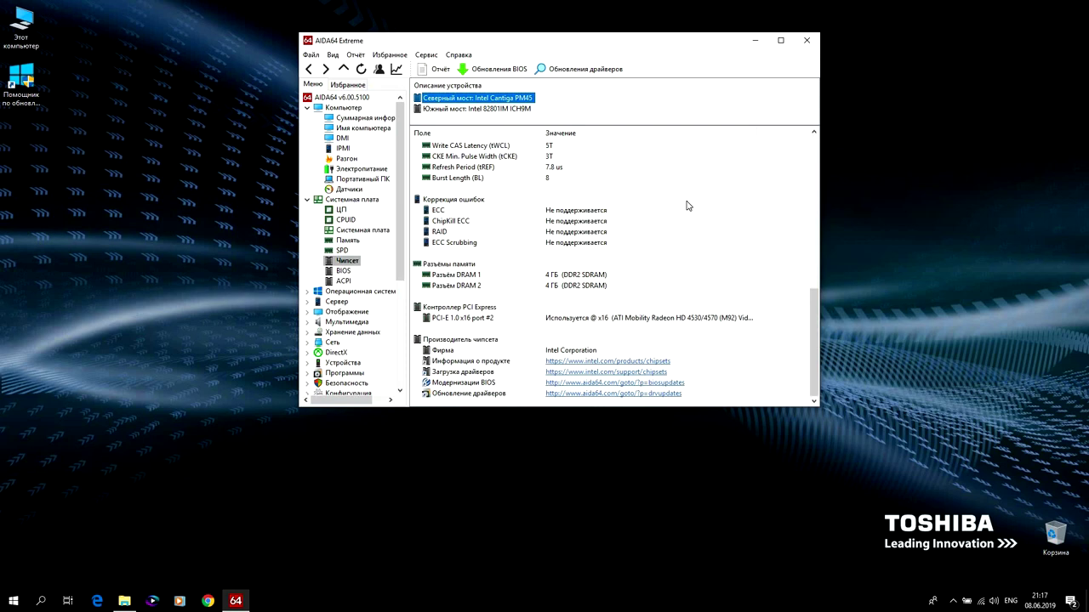
scroll(688, 206, "up", 12)
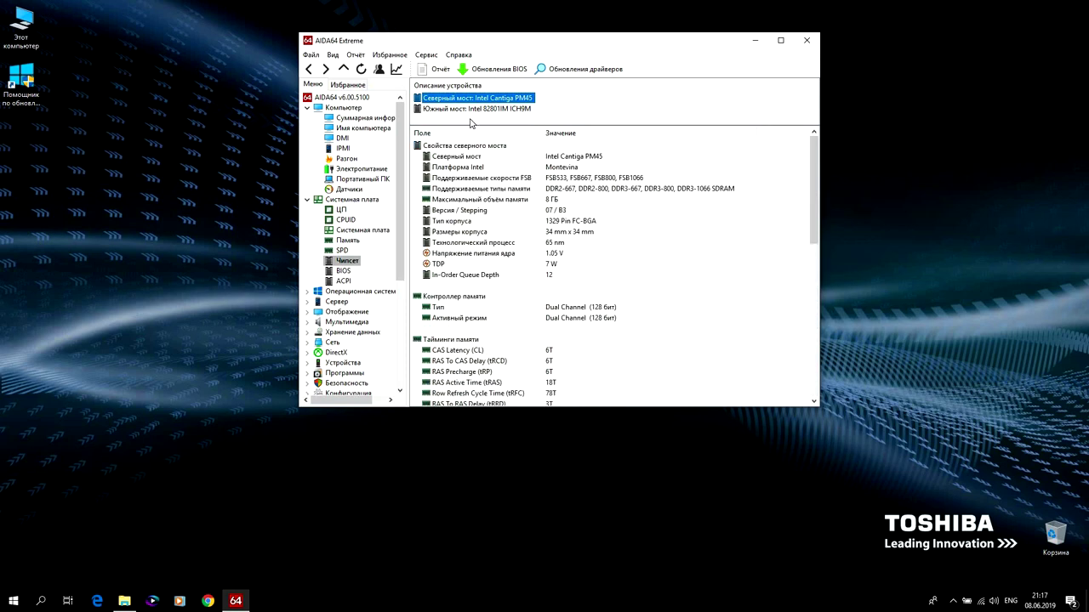
left_click(443, 111)
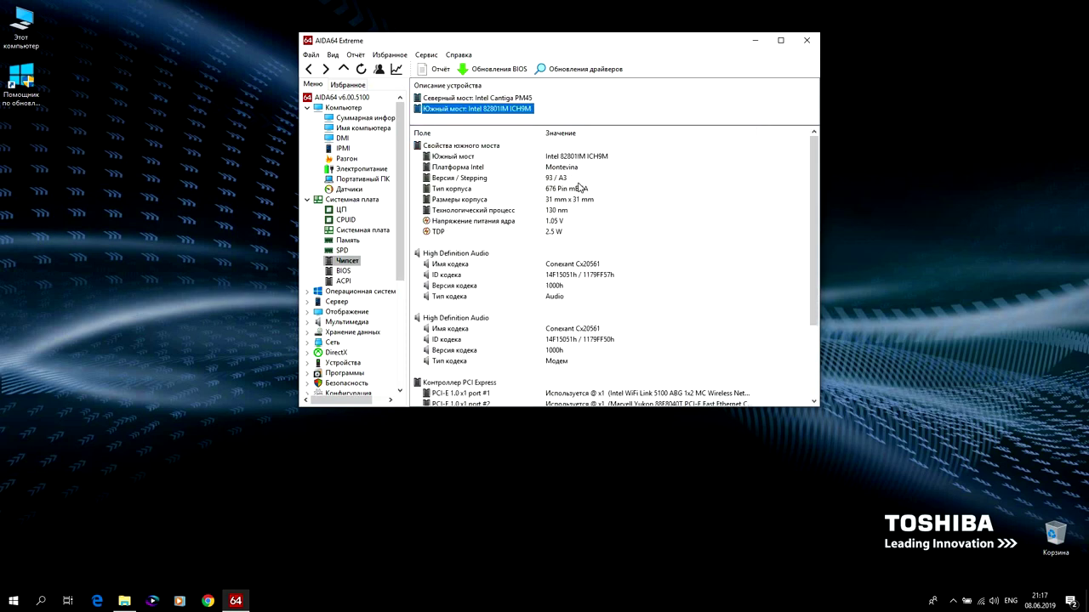
scroll(578, 187, "down", 3)
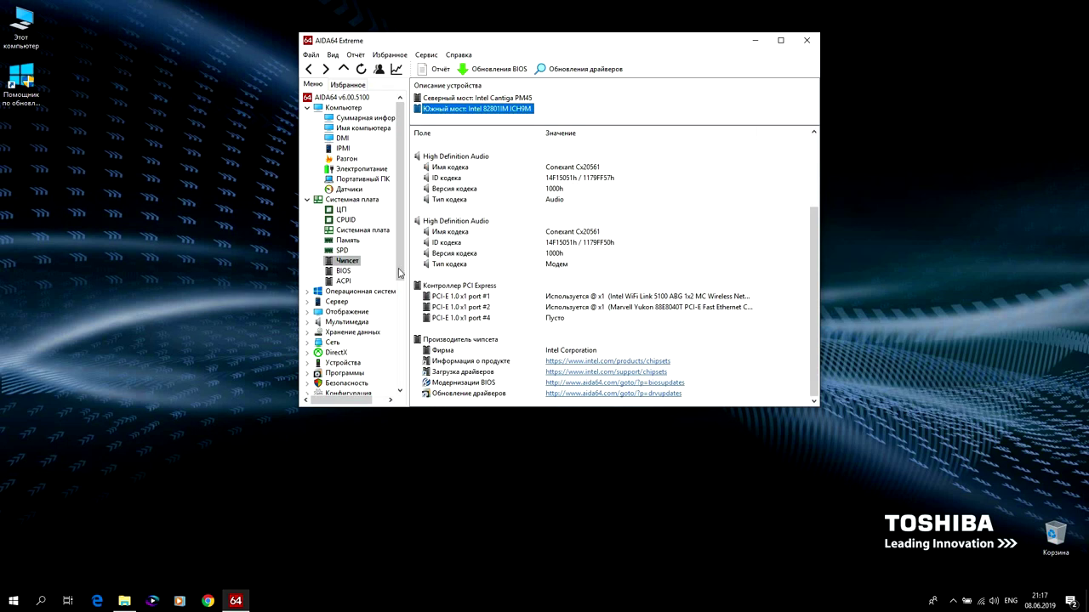
- Examine the BIOS properties and manufacturer details, and the list of ACPI description tables
left_click(343, 272)
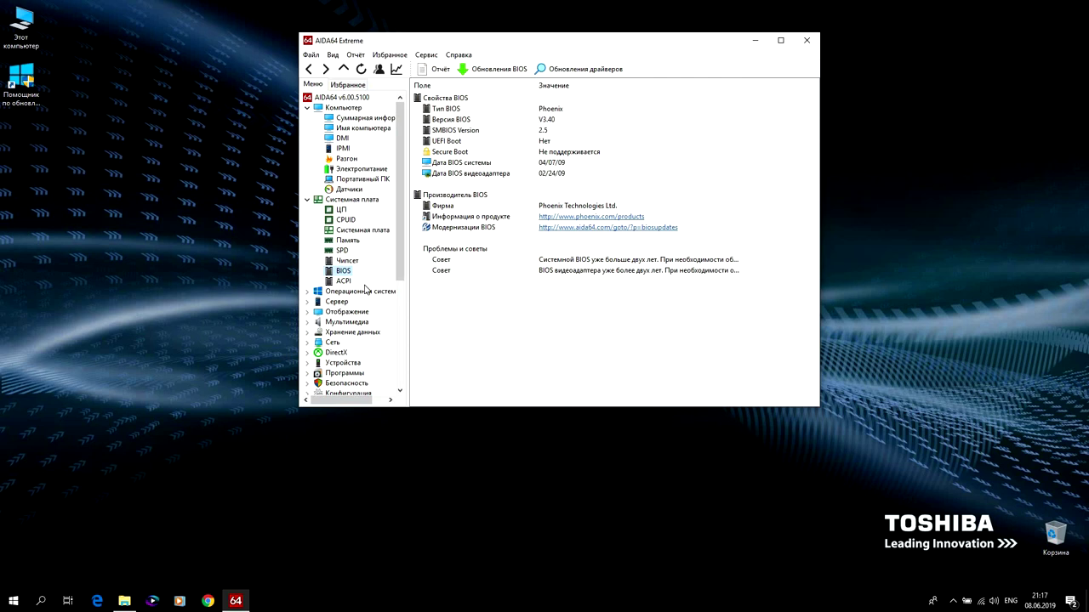
left_click(339, 282)
scroll(462, 202, "up", 2)
scroll(493, 264, "down", 8)
scroll(493, 266, "up", 4)
scroll(358, 233, "down", 6)
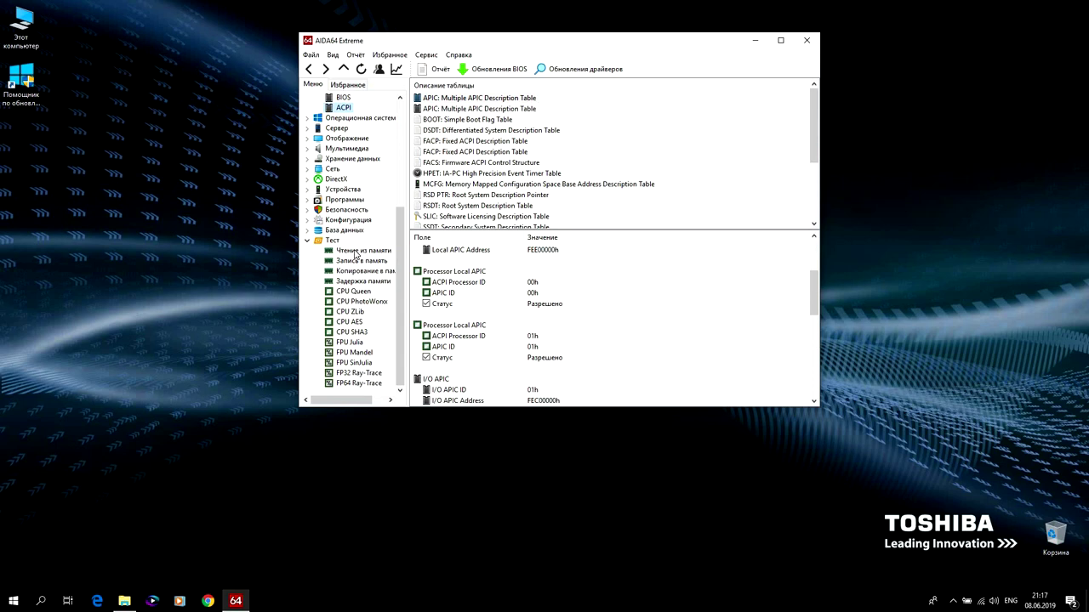
- Compare the laptop's memory read and memory write benchmark results with the reference systems
left_click(358, 252)
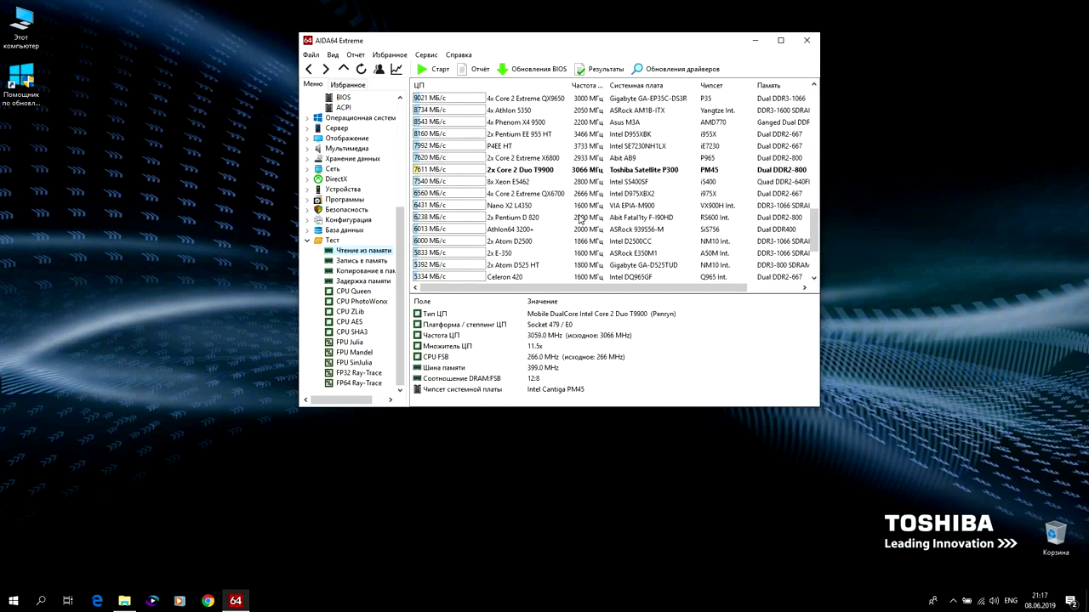
scroll(579, 219, "up", 2)
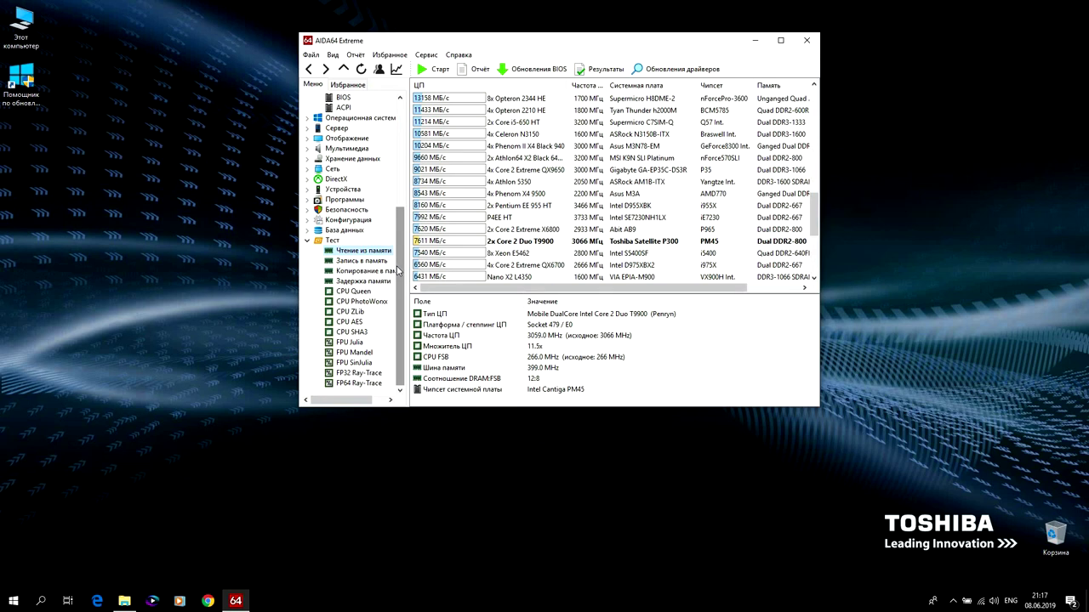
left_click(364, 260)
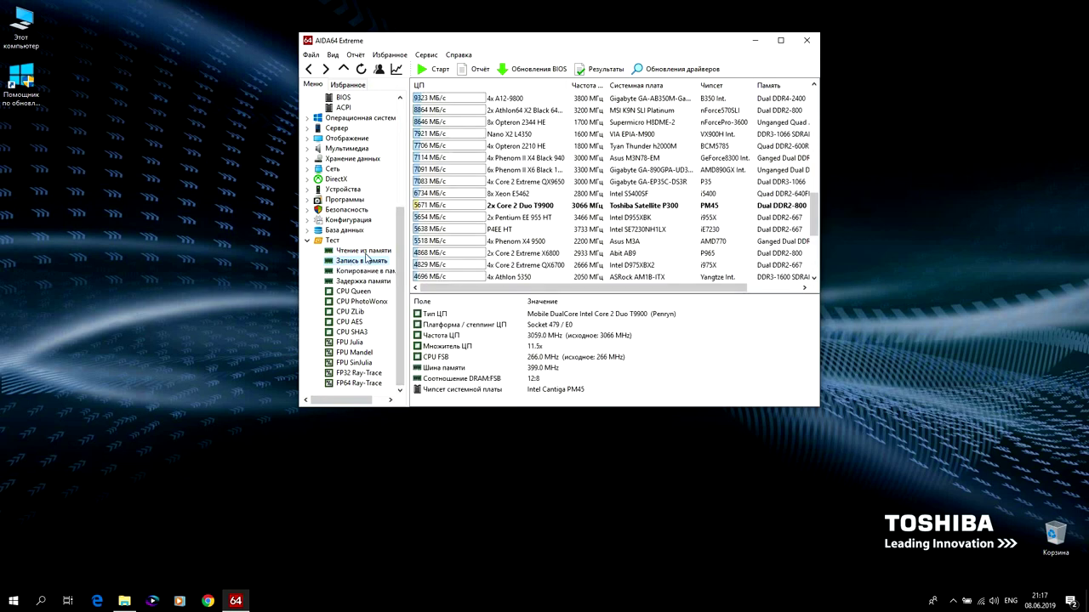
scroll(465, 223, "down", 3)
scroll(443, 228, "up", 3)
- Compare the laptop's memory copy and memory latency benchmark results with the reference systems
left_click(363, 270)
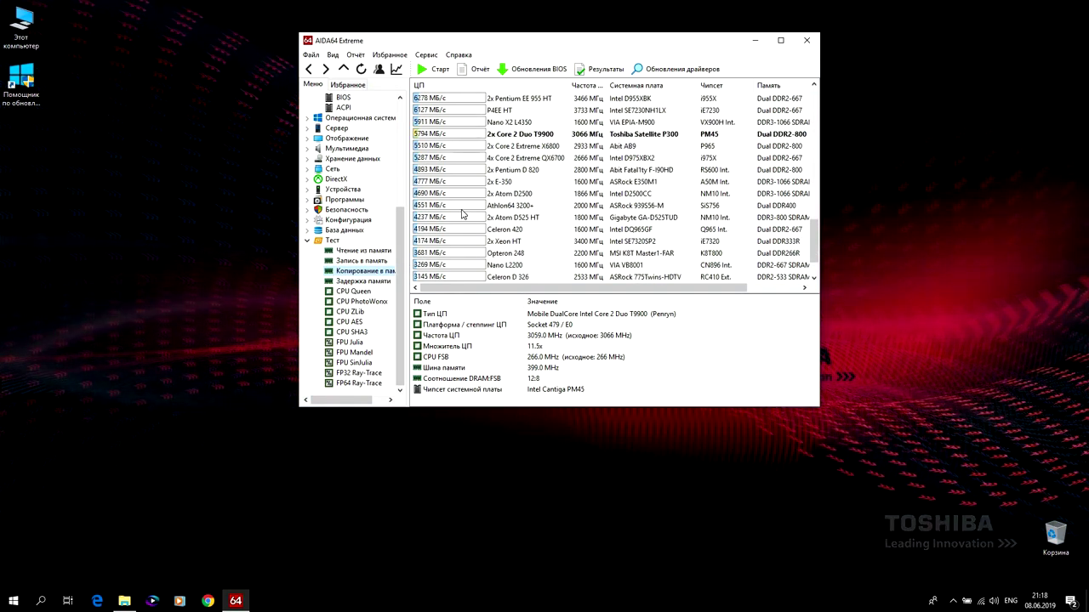
left_click(372, 282)
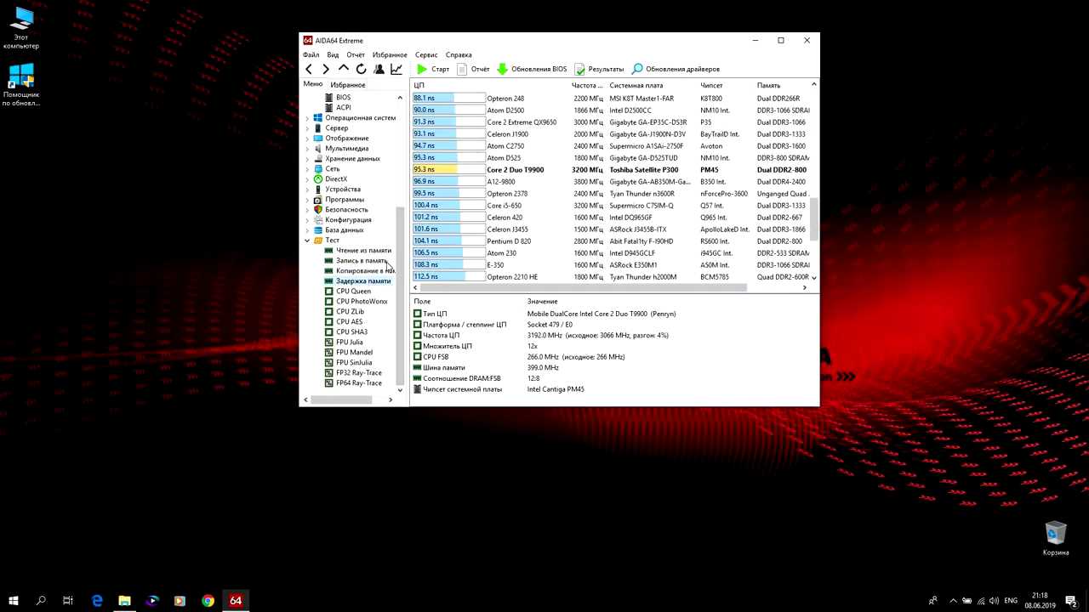
scroll(456, 223, "up", 1)
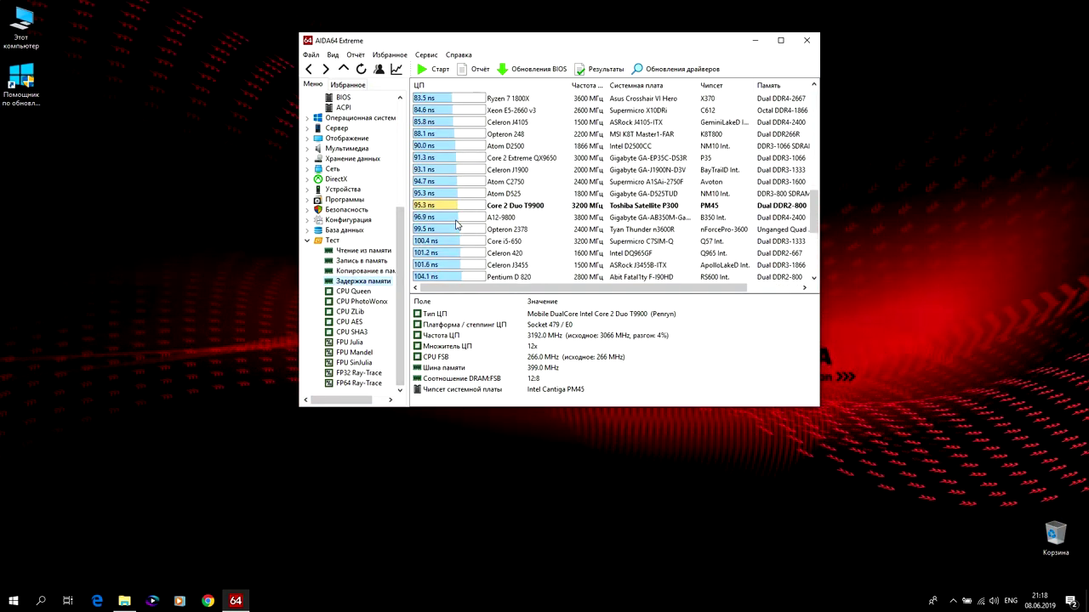
scroll(456, 224, "down", 1)
scroll(456, 223, "up", 1)
- Compare the laptop's Core 2 Duo T9900 with neighbouring processors in the CPU Queen benchmark results
left_click(361, 292)
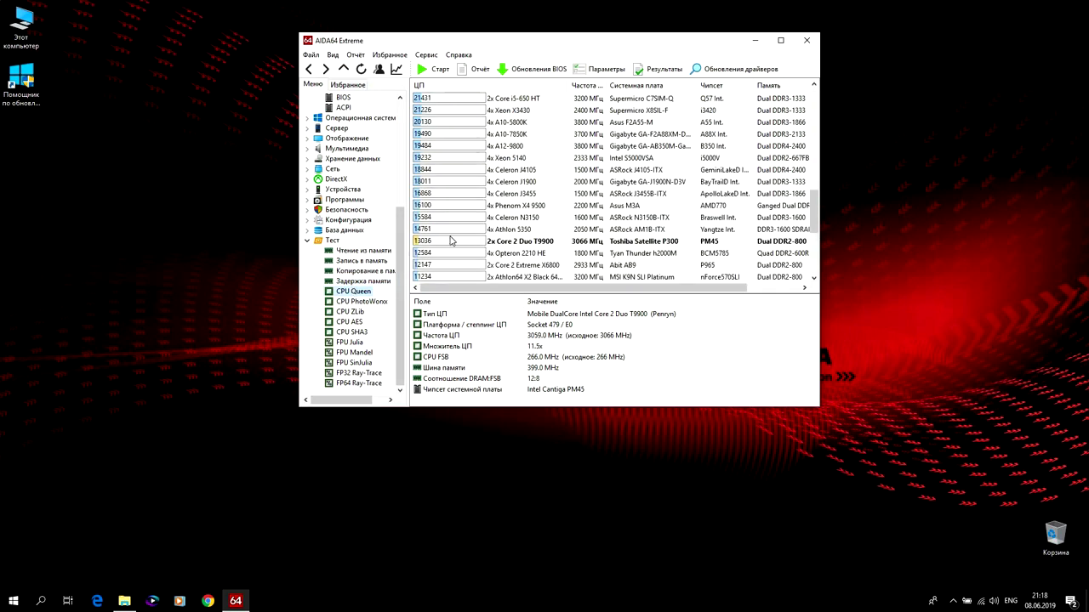
scroll(481, 241, "down", 1)
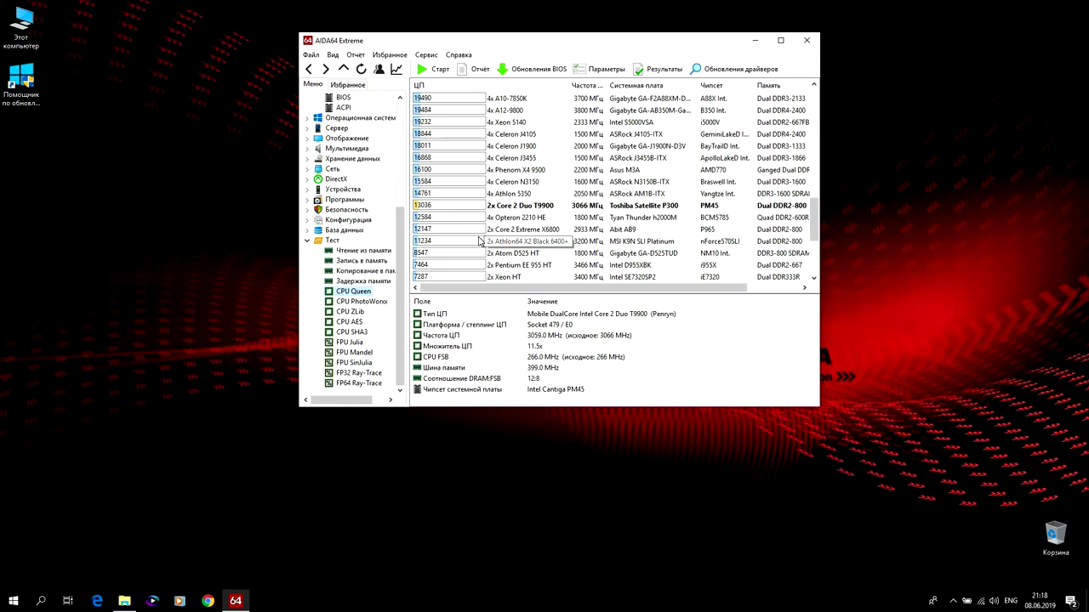
scroll(480, 241, "up", 2)
scroll(480, 241, "down", 1)
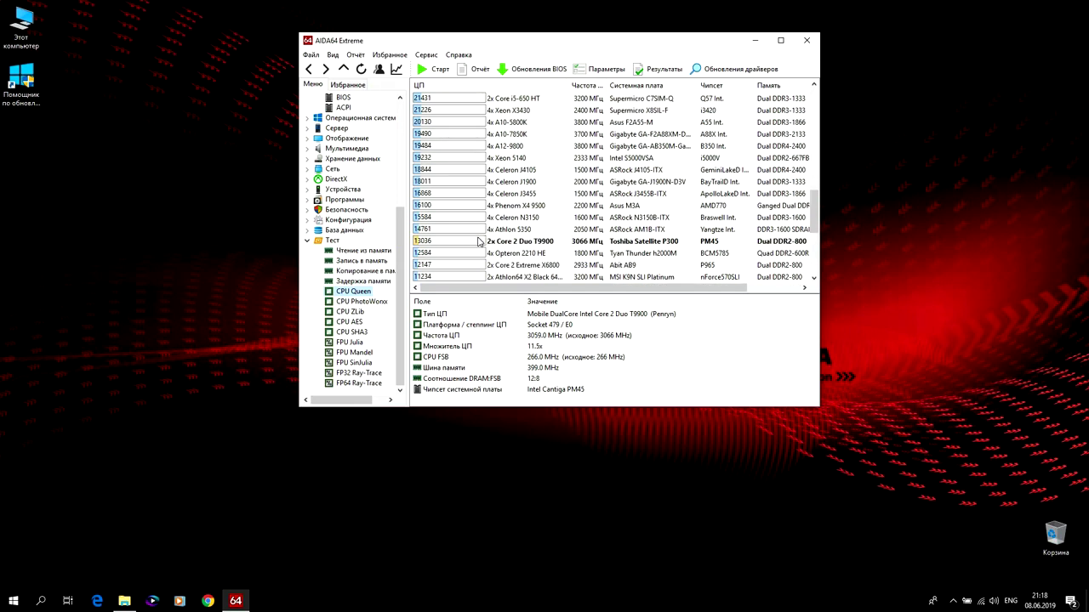
scroll(479, 241, "up", 1)
scroll(480, 241, "down", 1)
- Compare the laptop's ranking in the CPU PhotoWorxx, CPU ZLib and CPU AES benchmark results
left_click(356, 304)
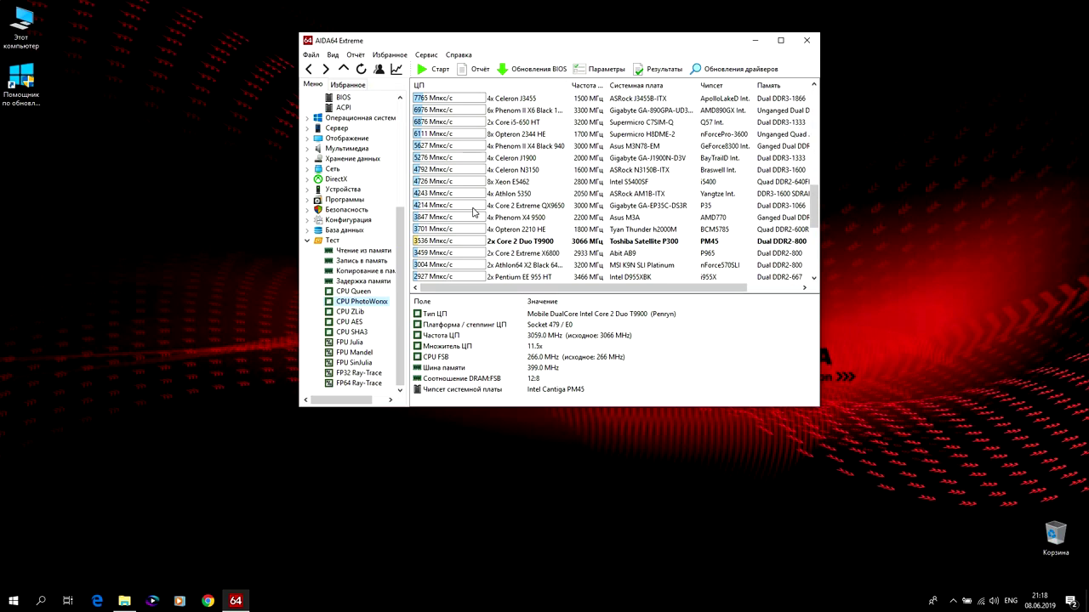
left_click(347, 312)
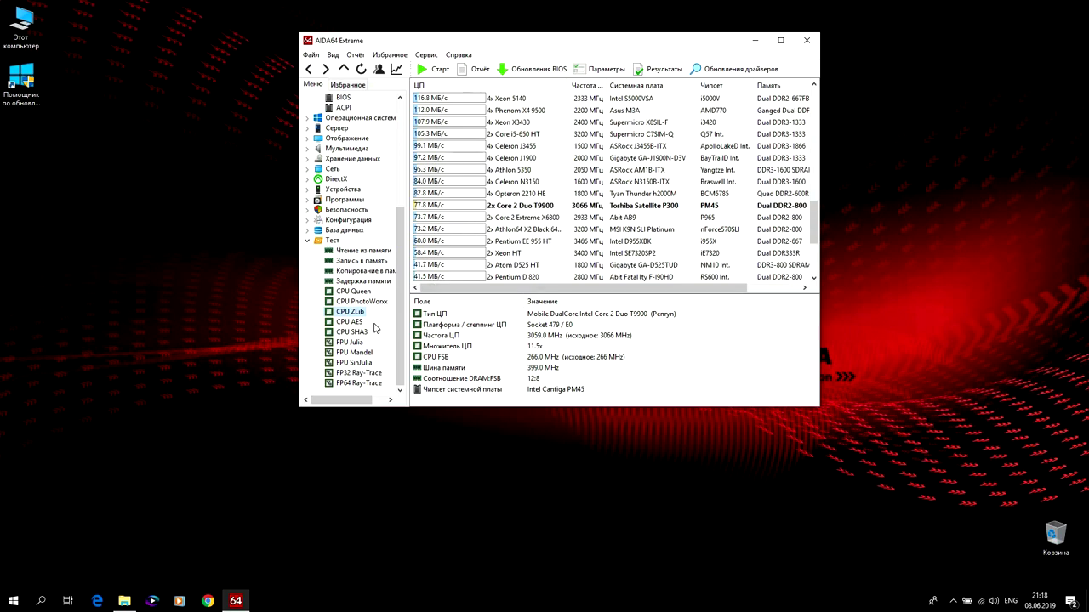
left_click(356, 323)
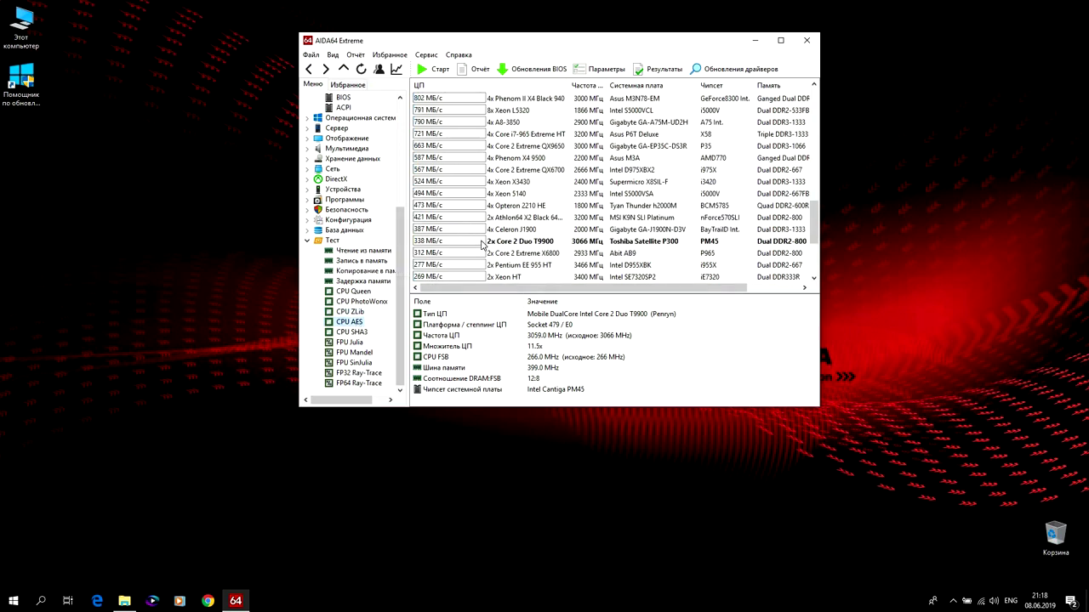
scroll(482, 244, "up", 1)
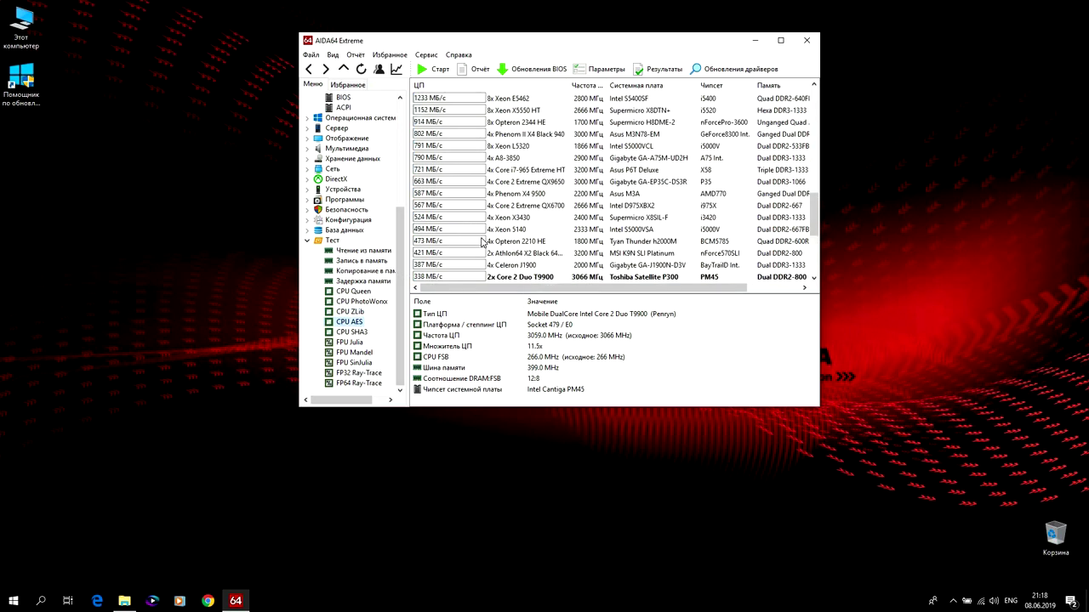
scroll(481, 244, "down", 1)
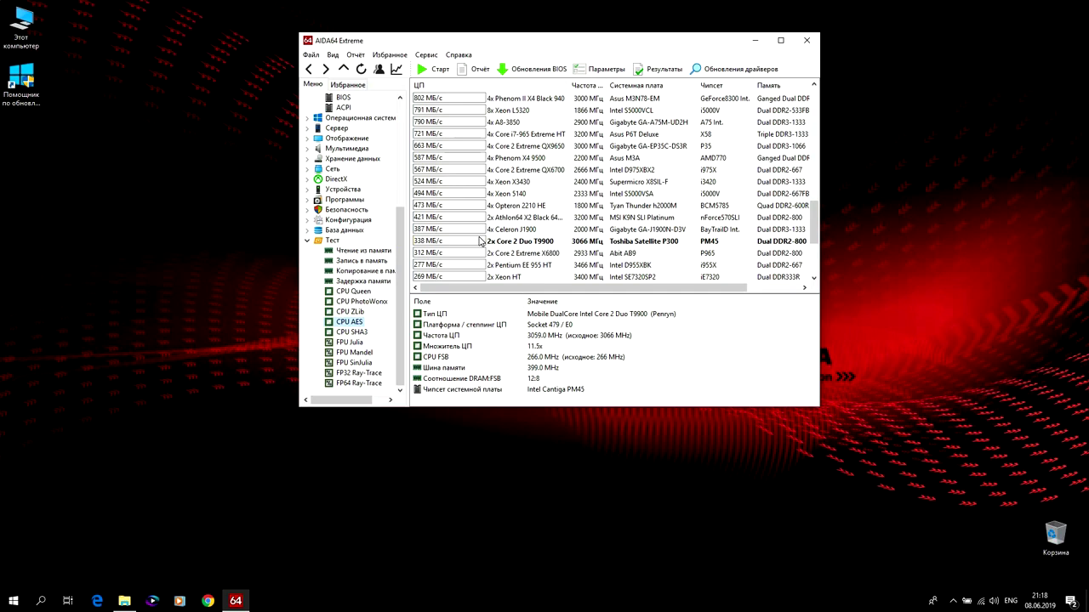
- Run the CPU SHA3 benchmark on the laptop
left_click(354, 333)
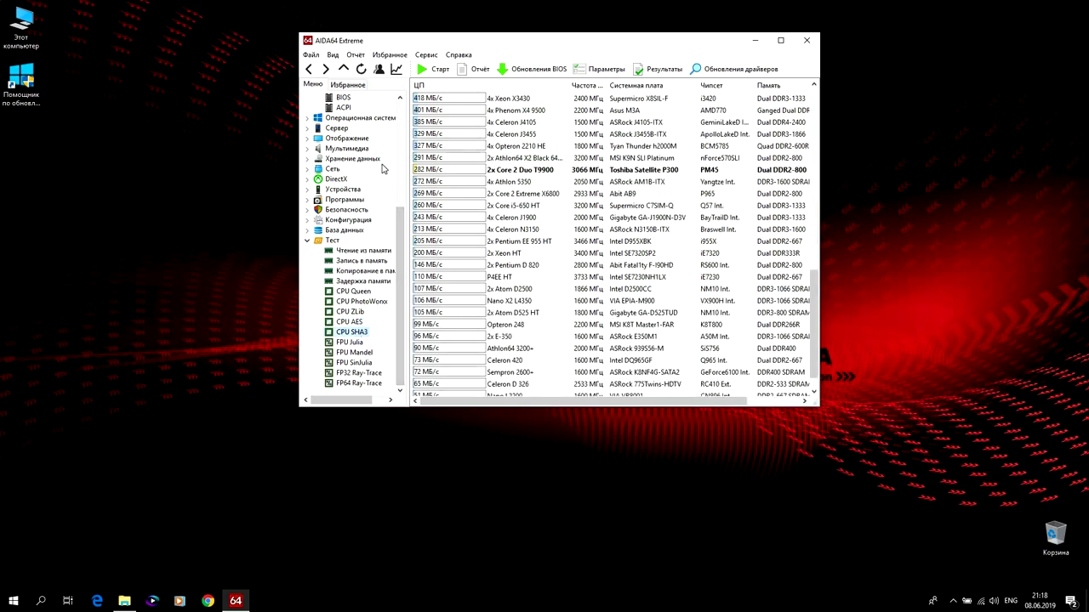
left_click(431, 71)
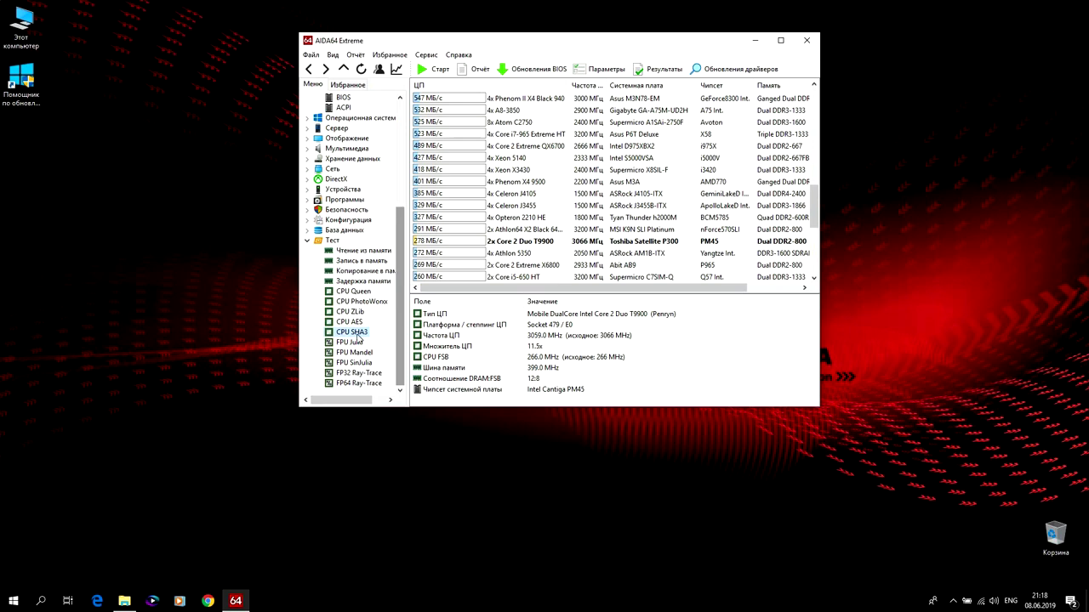
- Compare the laptop's ranking in the FPU Julia, Mandel and SinJulia and the FP32 and FP64 Ray-Trace benchmarks
left_click(349, 343)
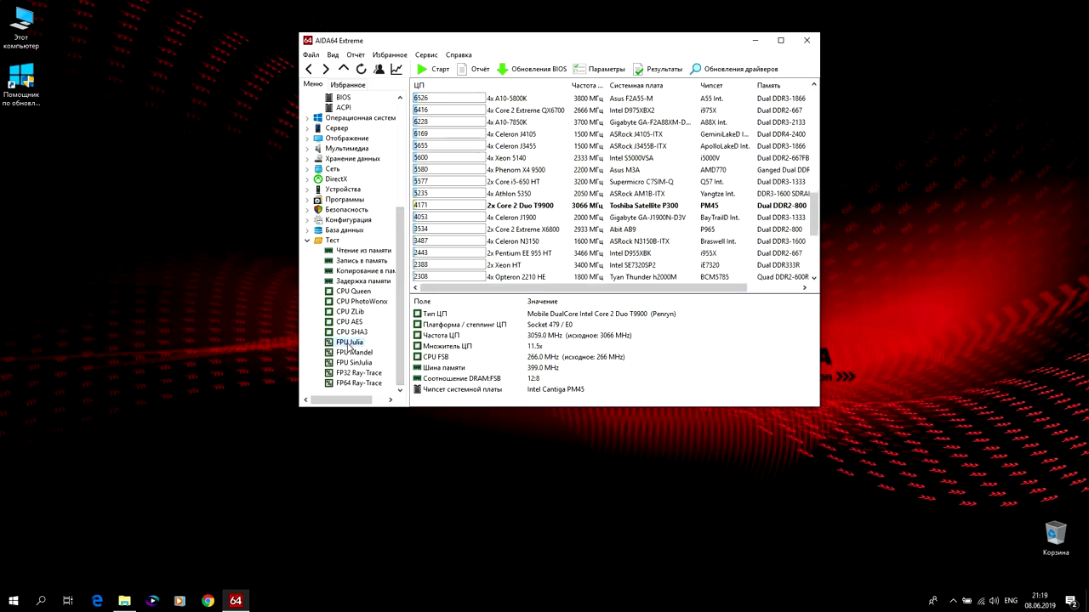
left_click(353, 353)
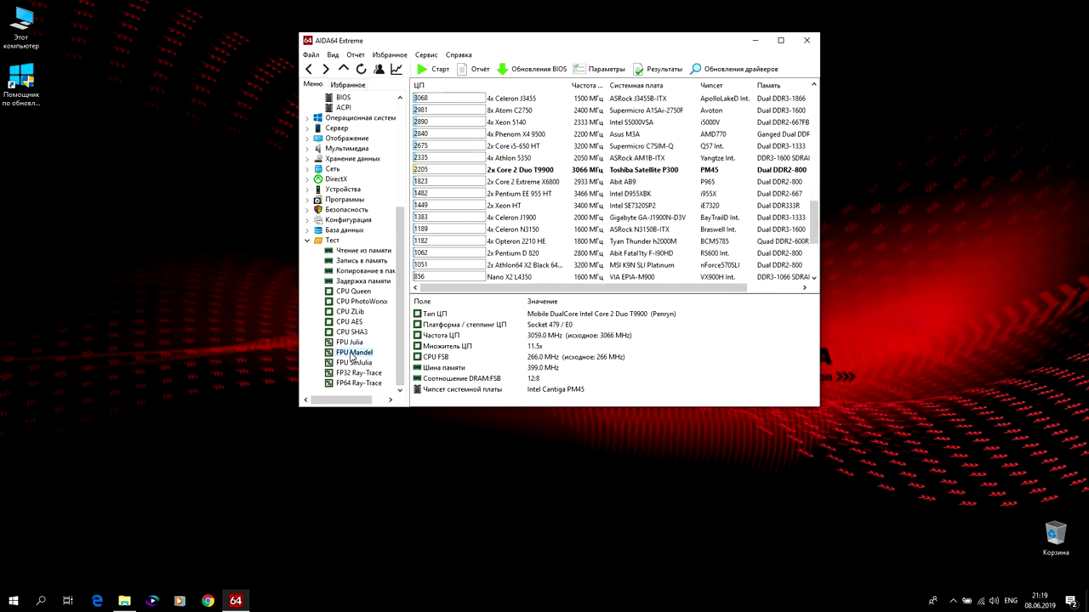
left_click(353, 364)
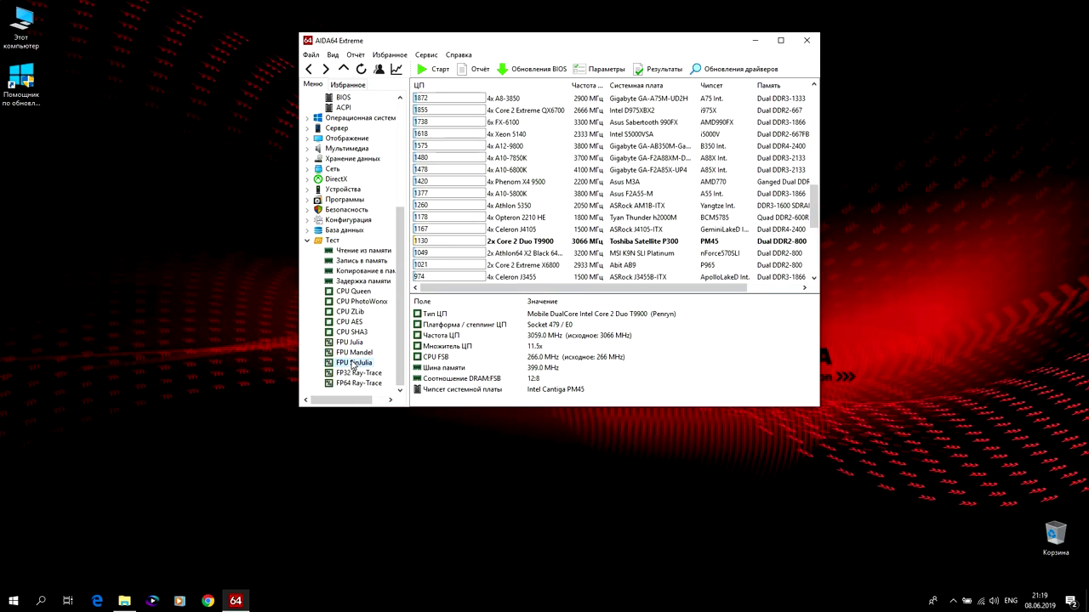
left_click(355, 375)
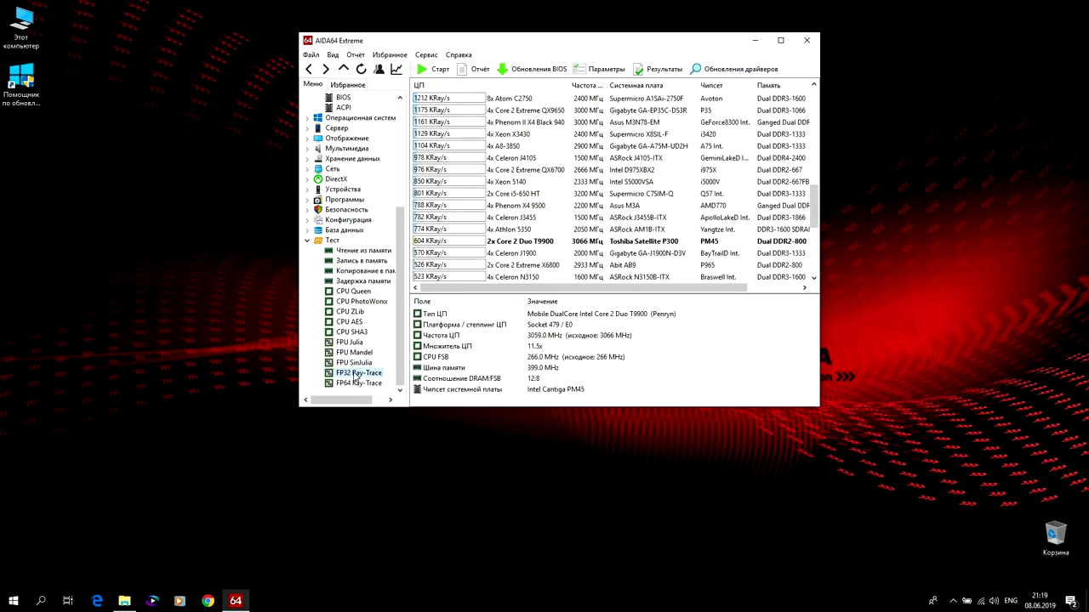
left_click(352, 384)
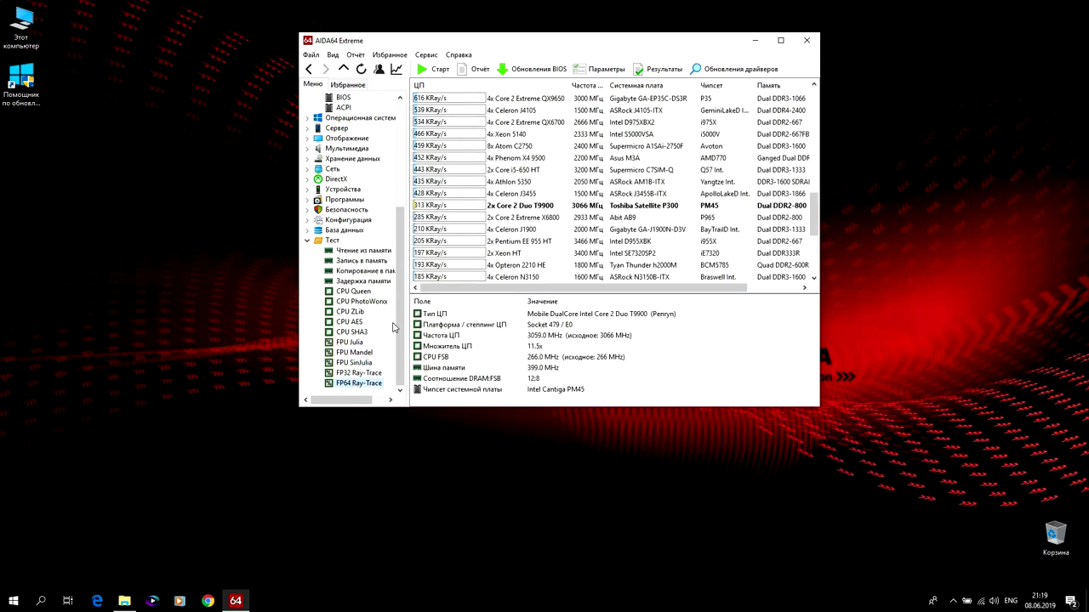